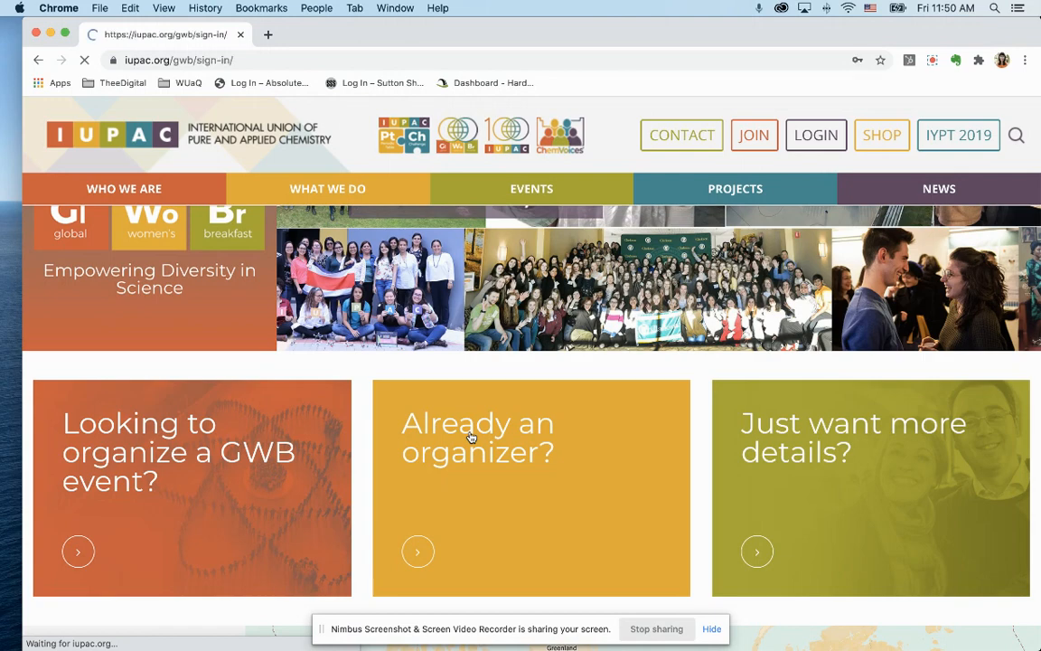
Log in with the saved organiser credentials and go to the My Events page.
scroll(470, 432, down, 3)
scroll(470, 433, down, 2)
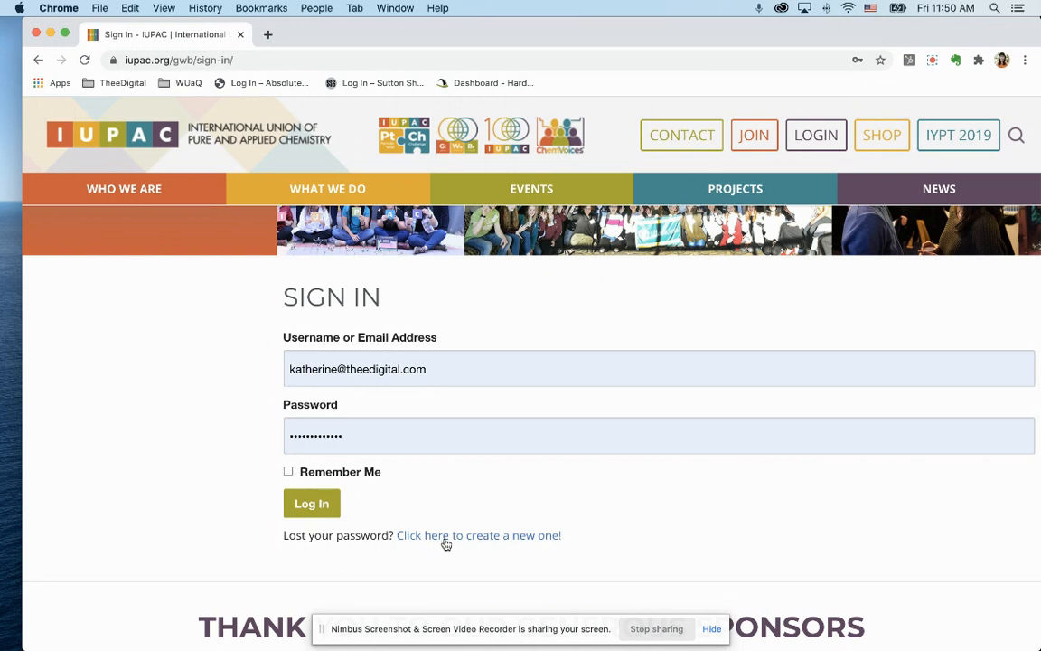
click(316, 512)
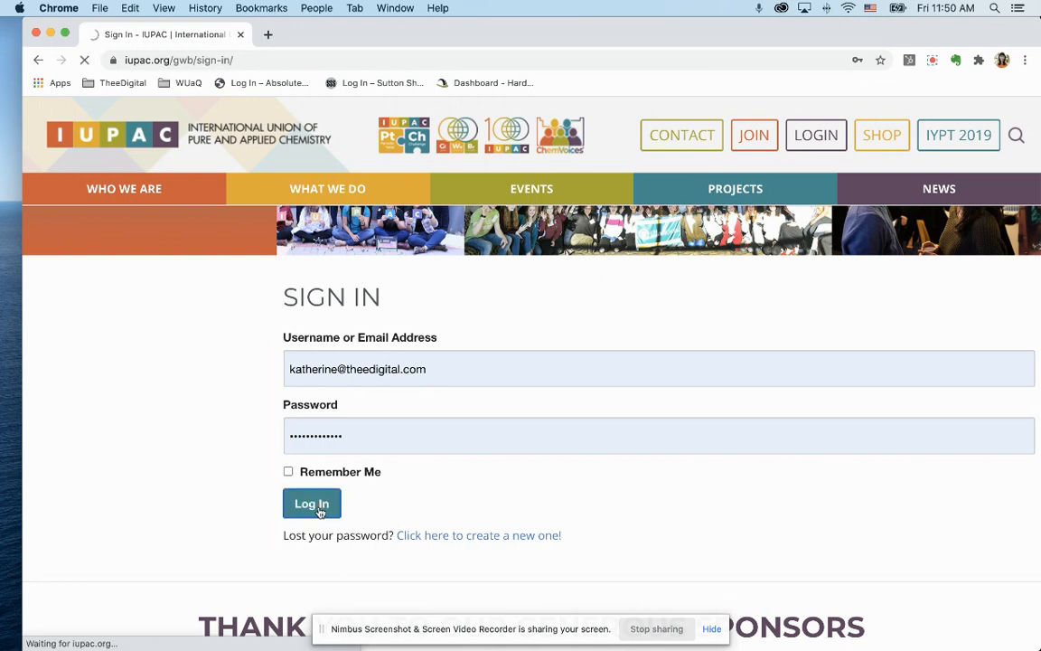
scroll(320, 512, down, 4)
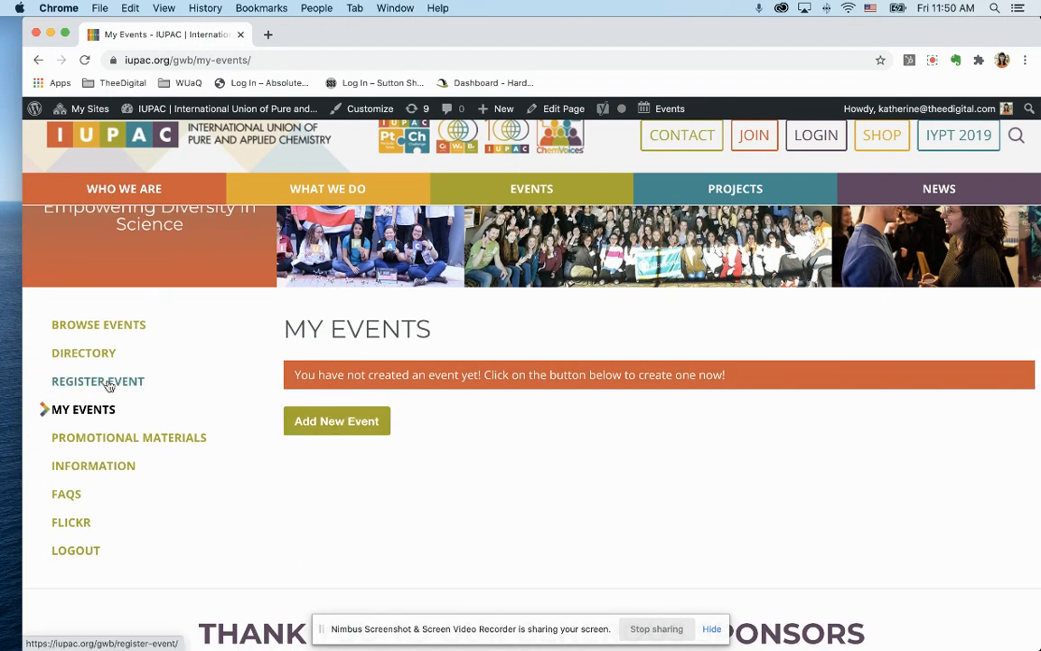
click(107, 386)
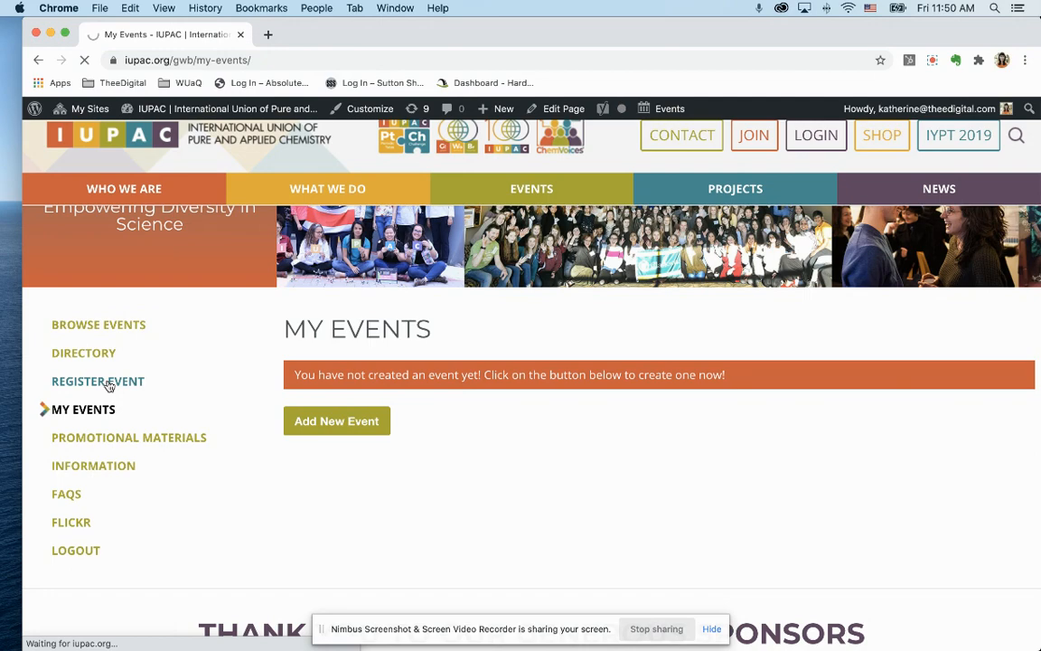
Enter the organiser's 'GWB Event' name and pick TheeDigital as host organization.
scroll(440, 385, down, 10)
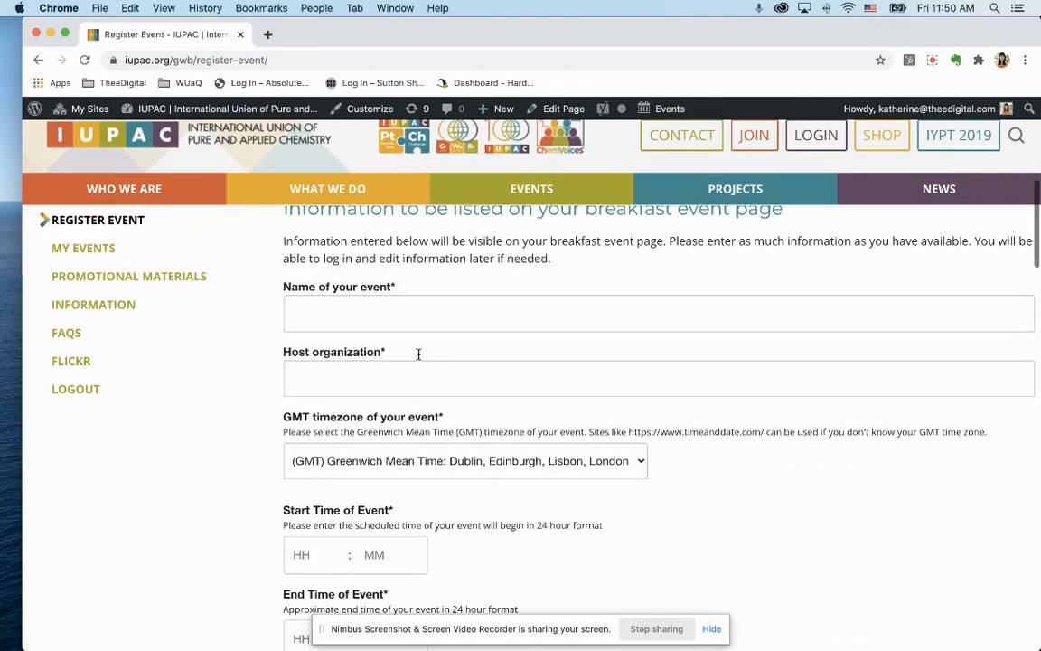
click(358, 318)
text(Katherine's GWB Ee)
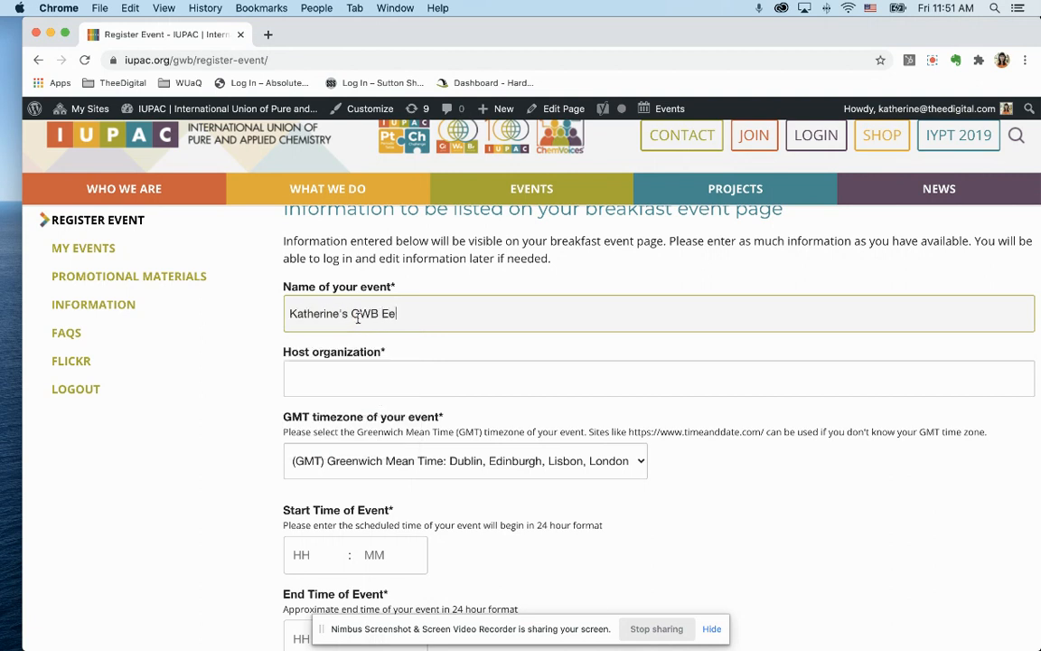
key(BackSpace)
text(vent)
click(386, 373)
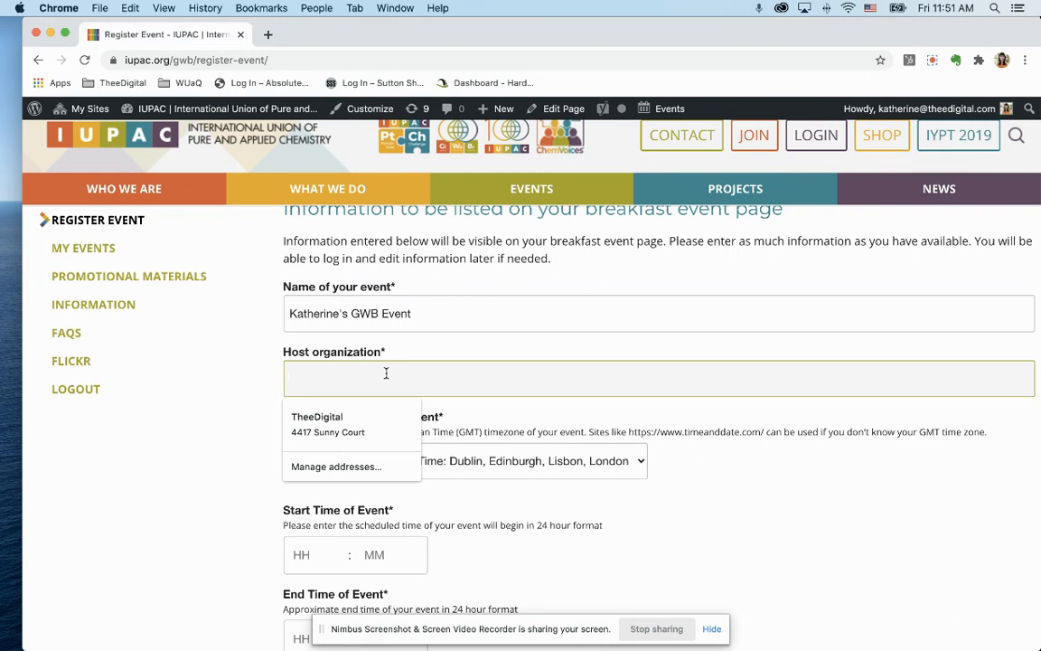
click(363, 421)
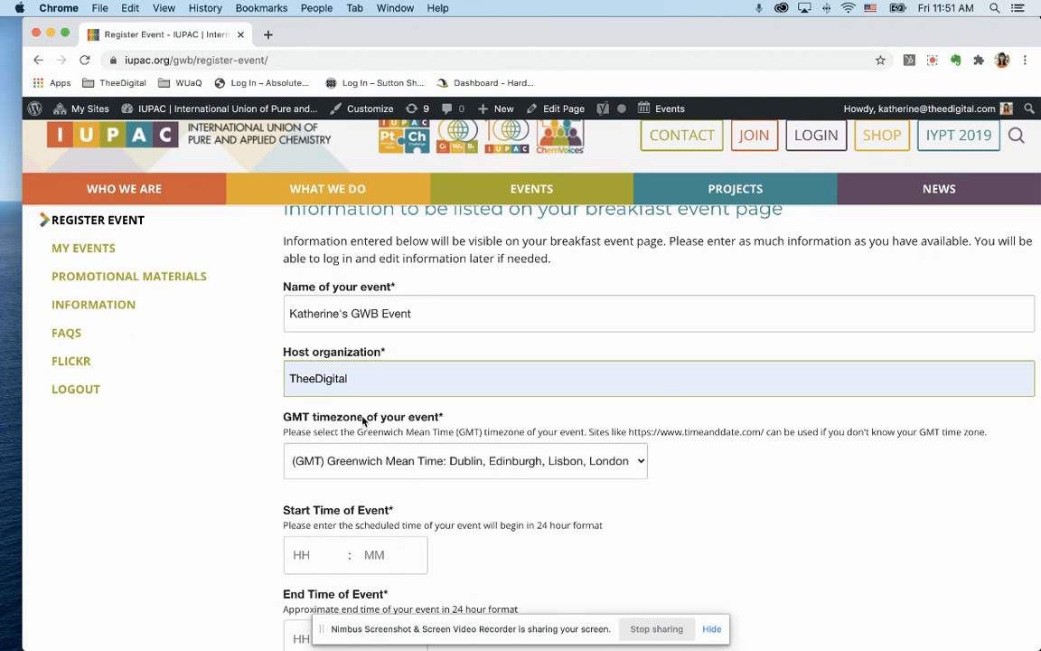
scroll(207, 429, down, 2)
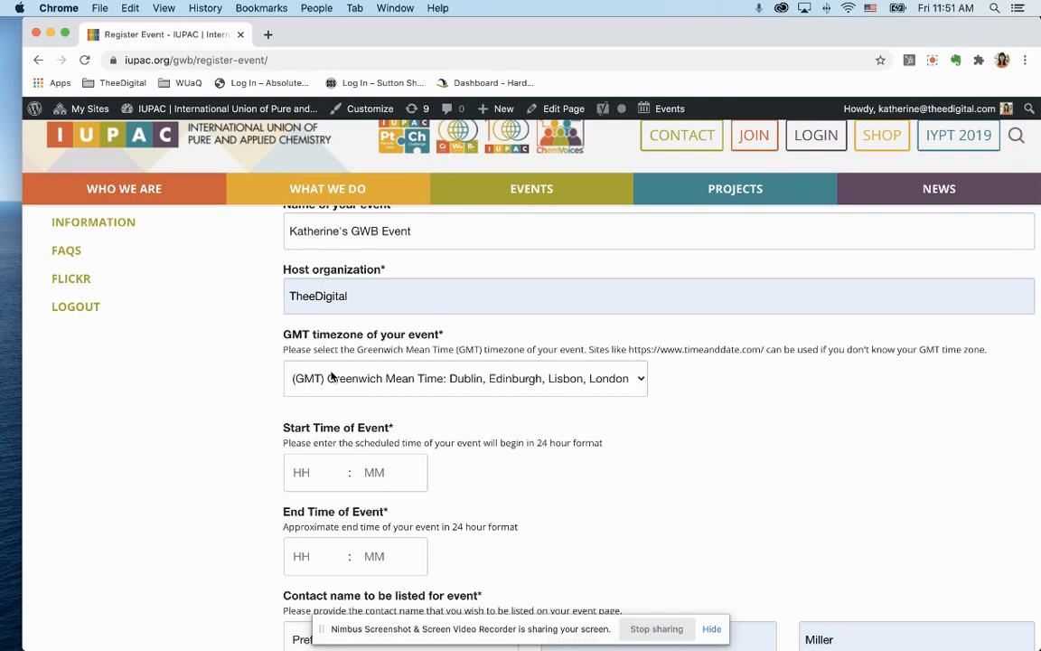
Set the time zone to (GMT-05:00) Eastern Time, running from 13:00 to 14:00.
click(390, 388)
scroll(483, 449, down, 5)
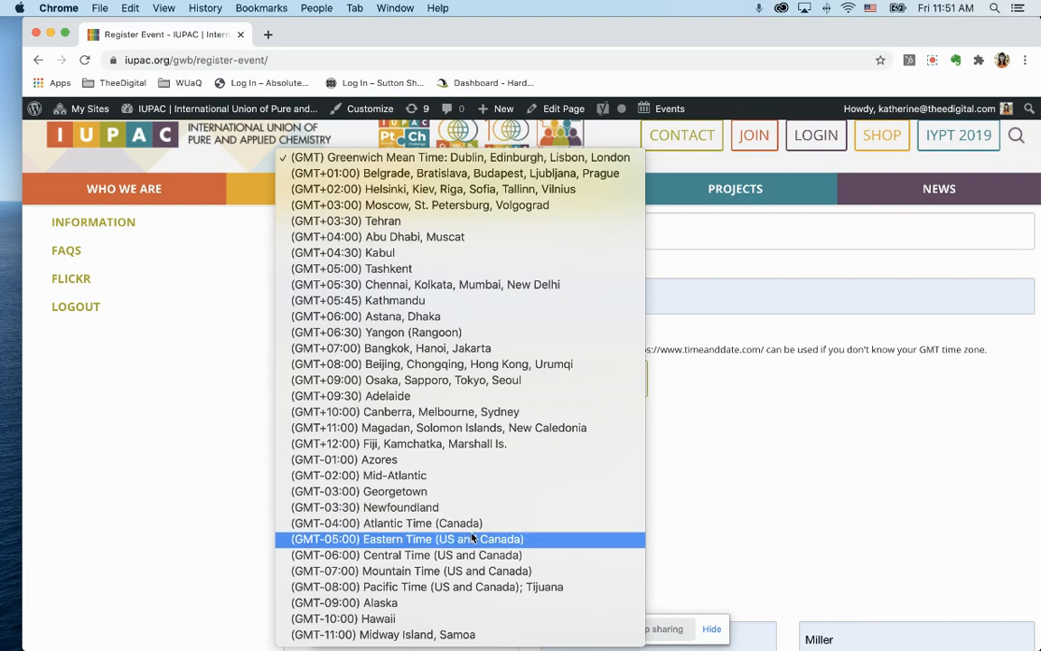
click(472, 539)
scroll(107, 279, down, 3)
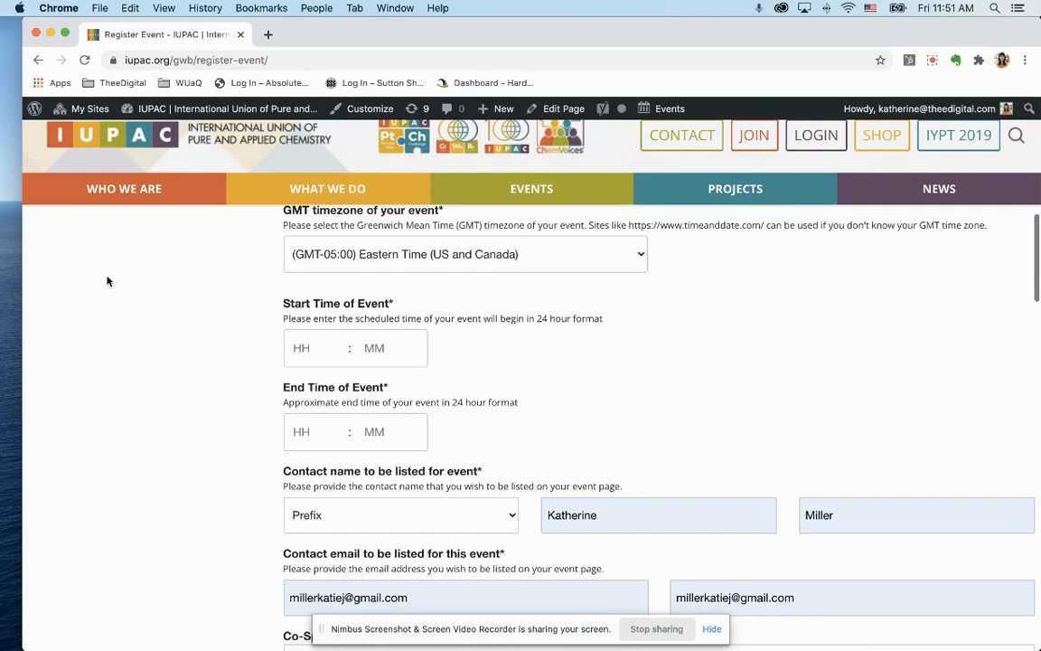
click(313, 353)
text(1300)
click(305, 425)
text(0)
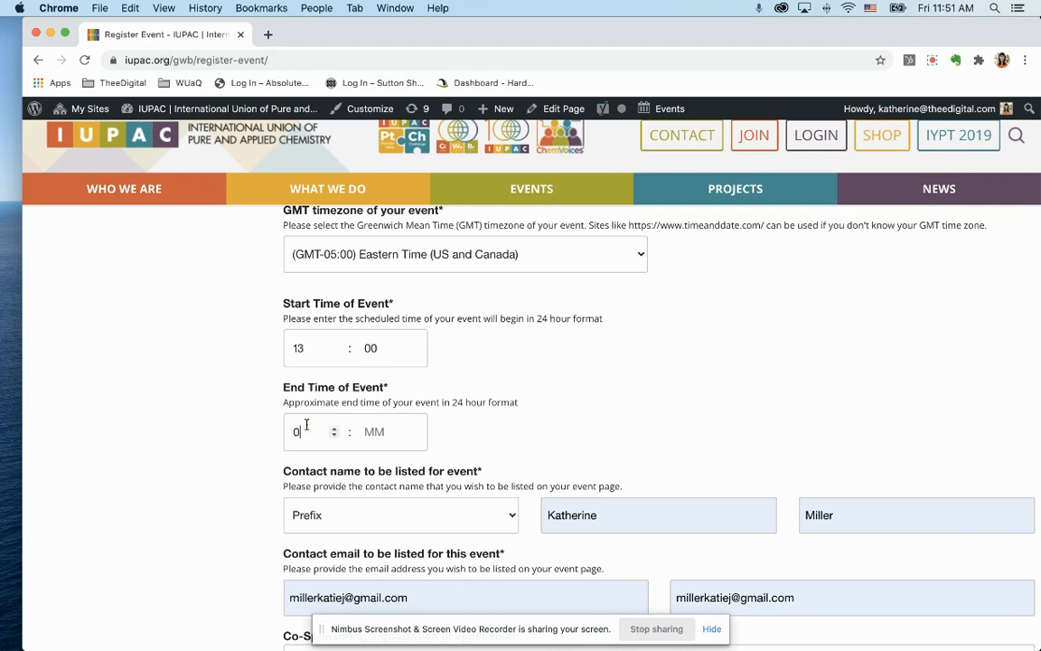
key(BackSpace)
text(1400)
Choose Mrs. as contact prefix and fill both contact email fields with the work email.
scroll(595, 379, down, 2)
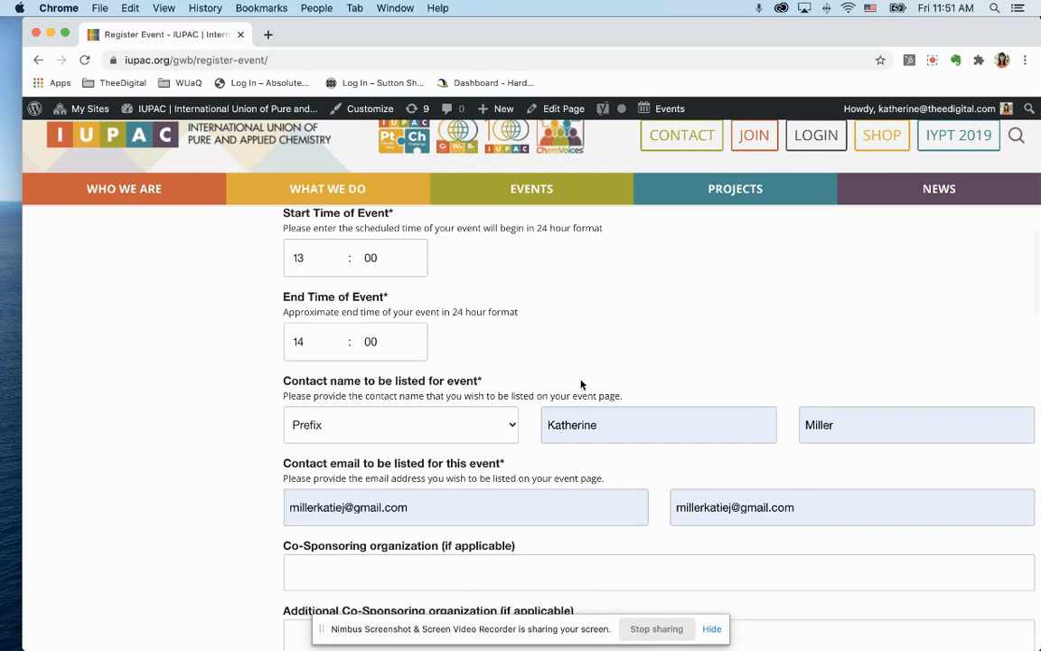
scroll(581, 385, down, 1)
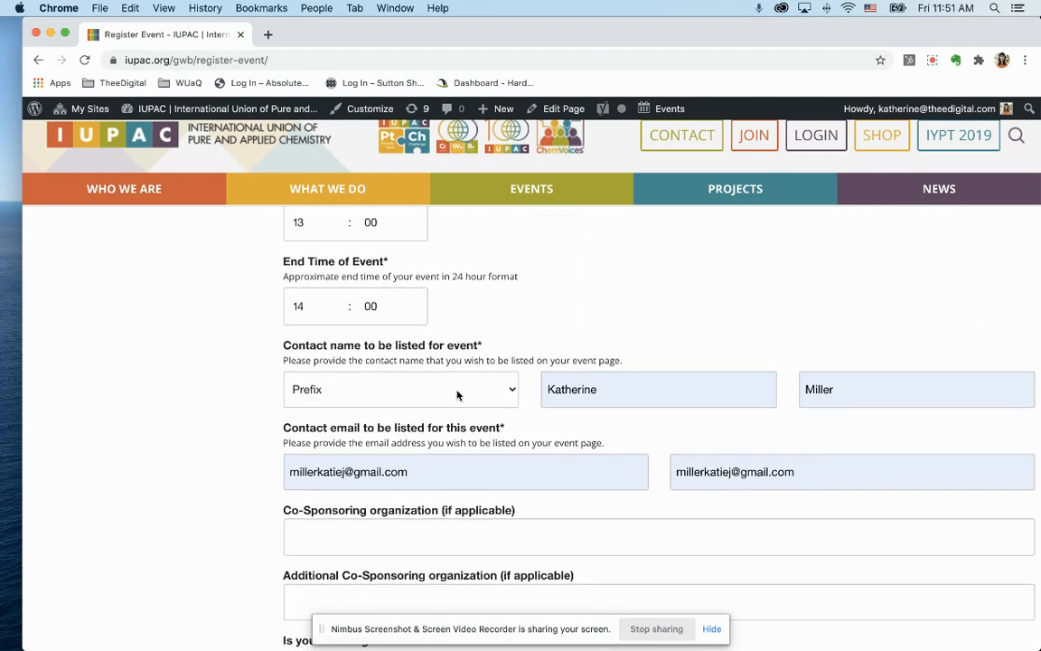
click(457, 395)
click(425, 420)
click(595, 391)
triple_click(475, 463)
key(Down)
key(Tab)
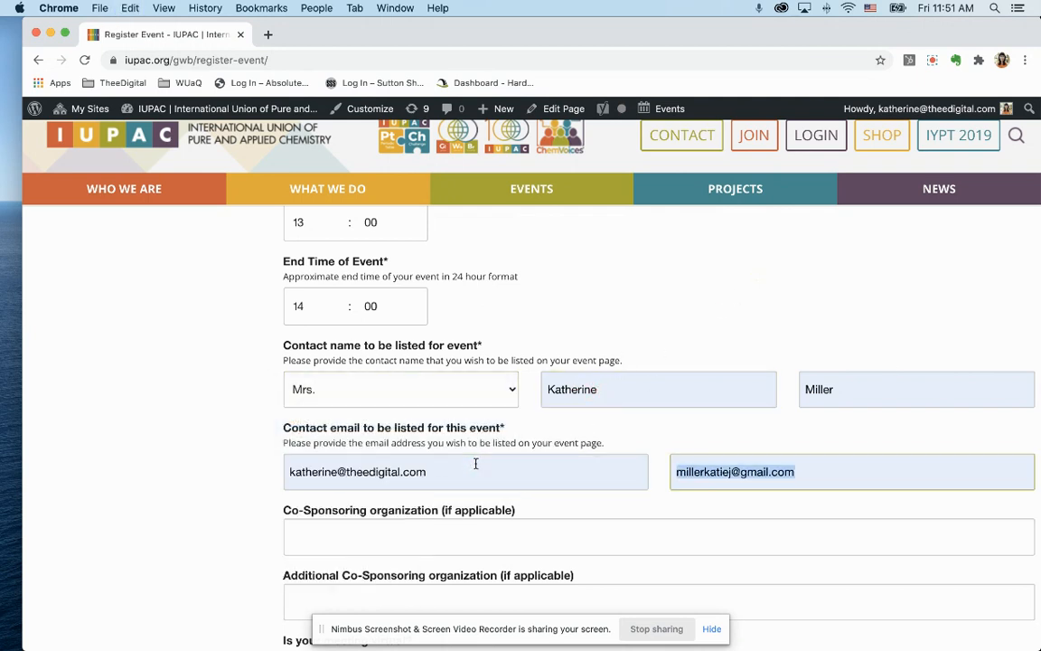
key(Down)
key(Return)
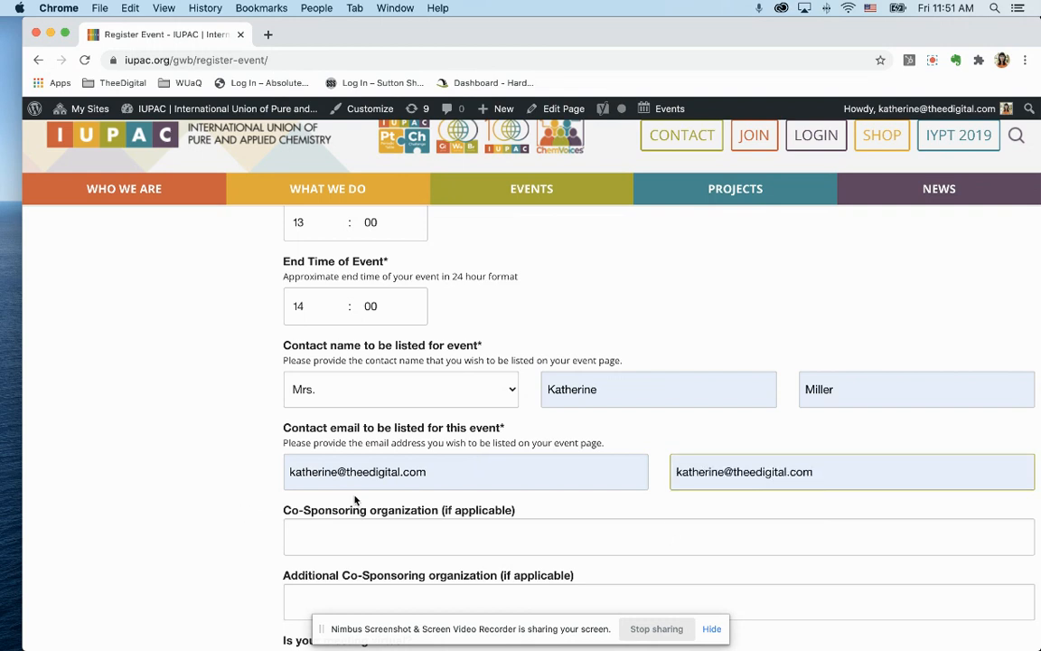
Leave the co-sponsoring organization field blank.
scroll(290, 488, down, 3)
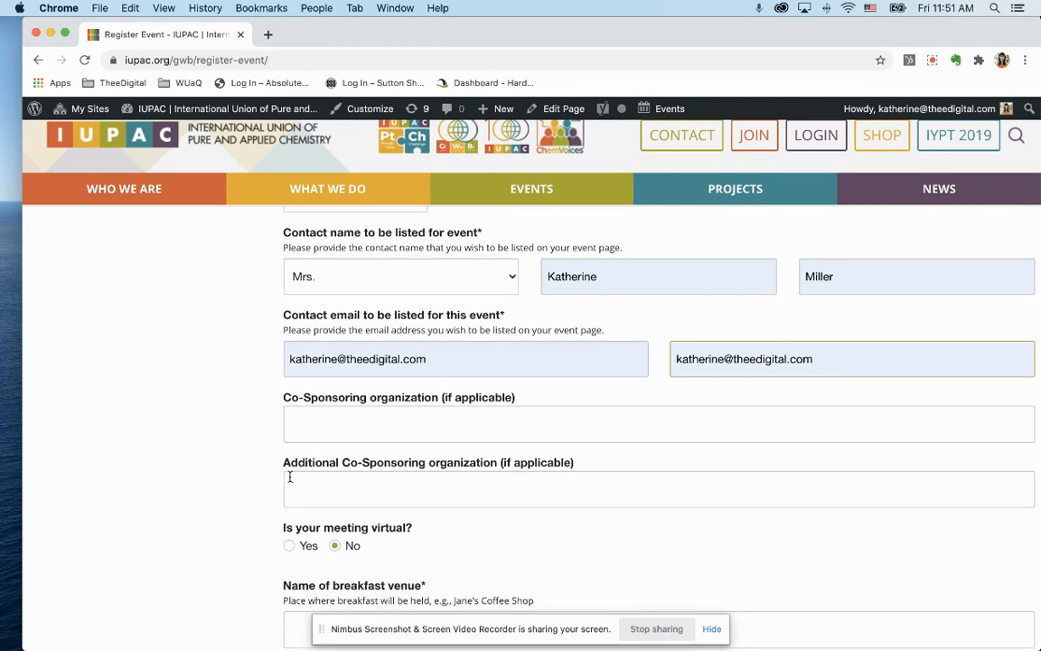
click(296, 423)
click(218, 433)
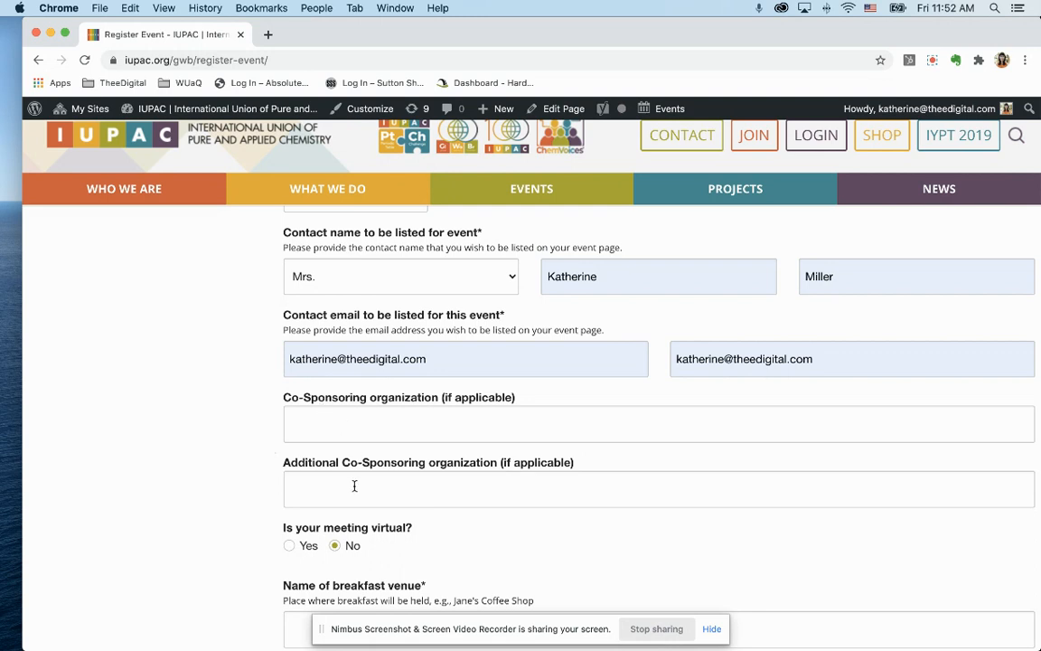
scroll(199, 449, down, 2)
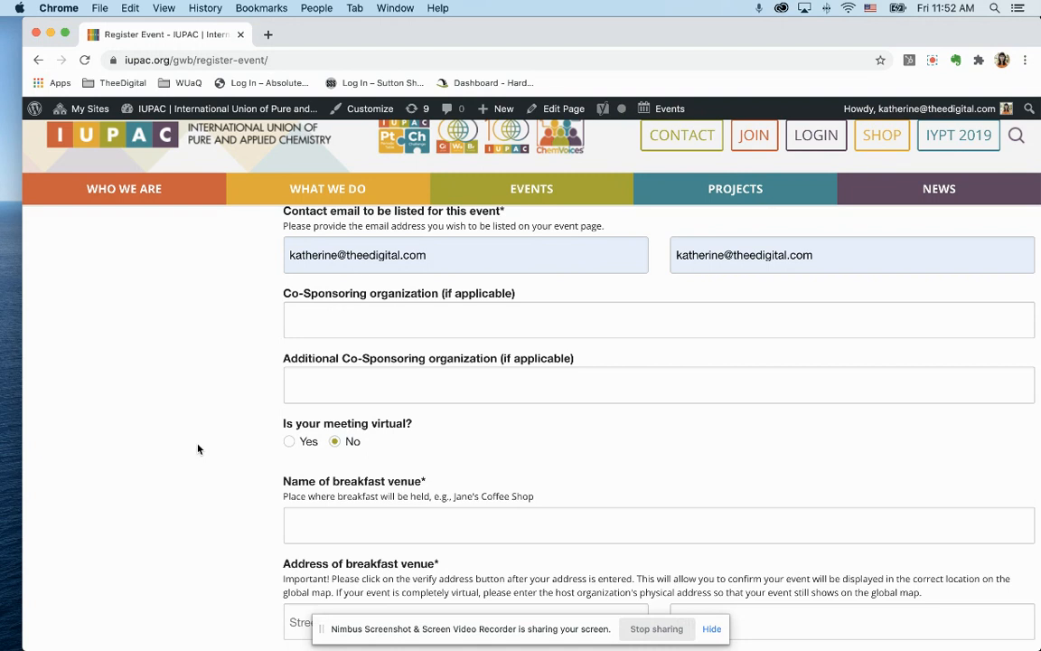
Answer Yes to 'Is your meeting virtual?'.
click(290, 442)
scroll(291, 443, down, 2)
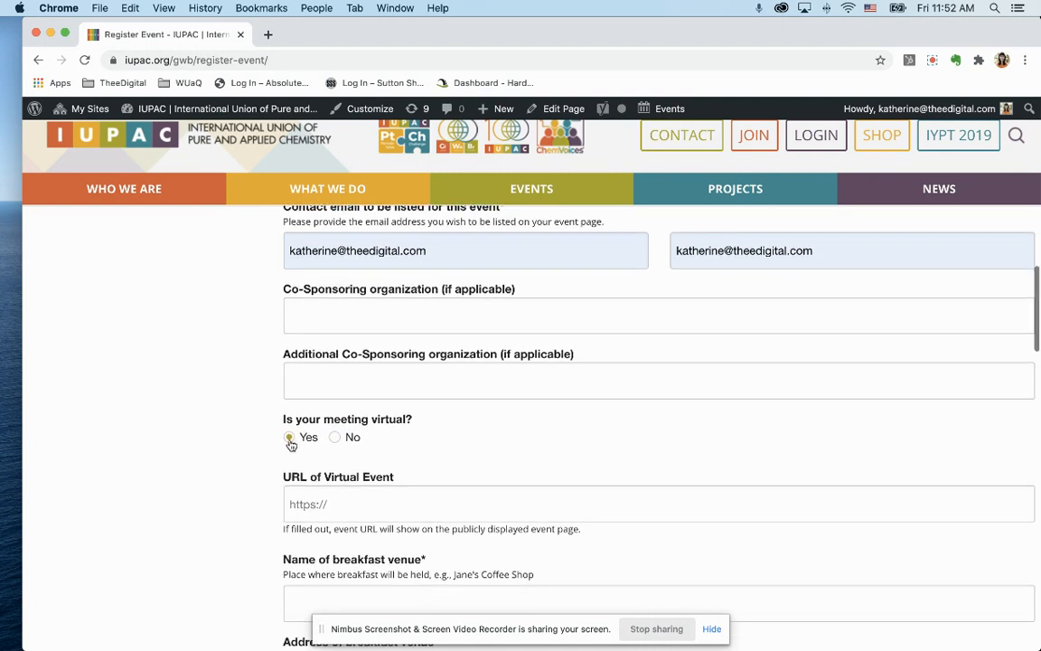
click(341, 432)
scroll(341, 433, up, 1)
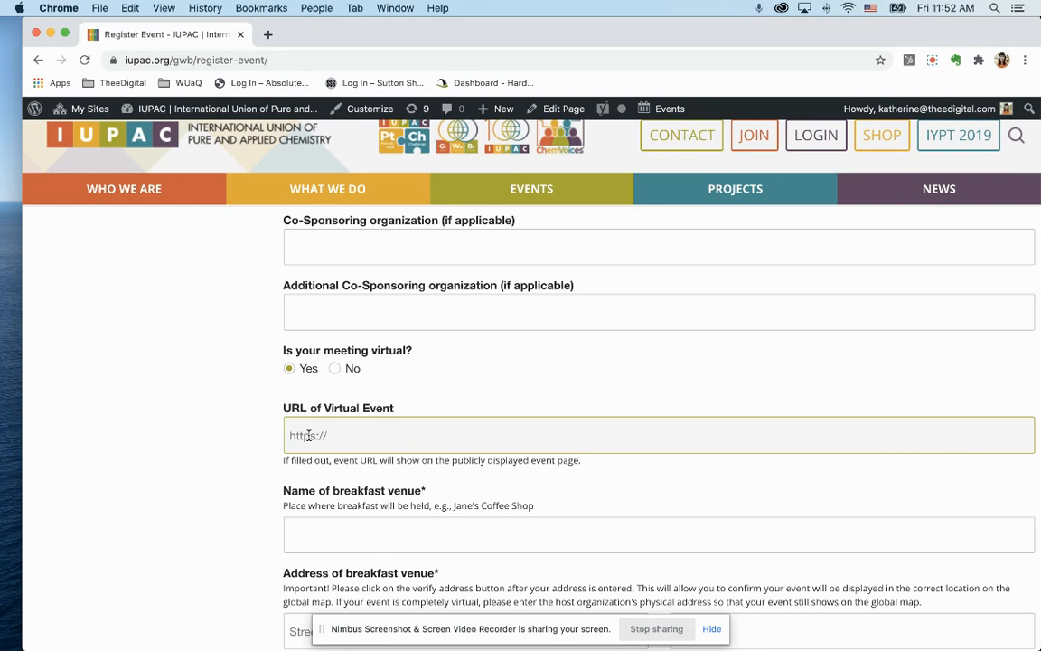
scroll(299, 439, down, 2)
Enter 'Zoom Virtual Meeting' as the breakfast venue name.
click(345, 450)
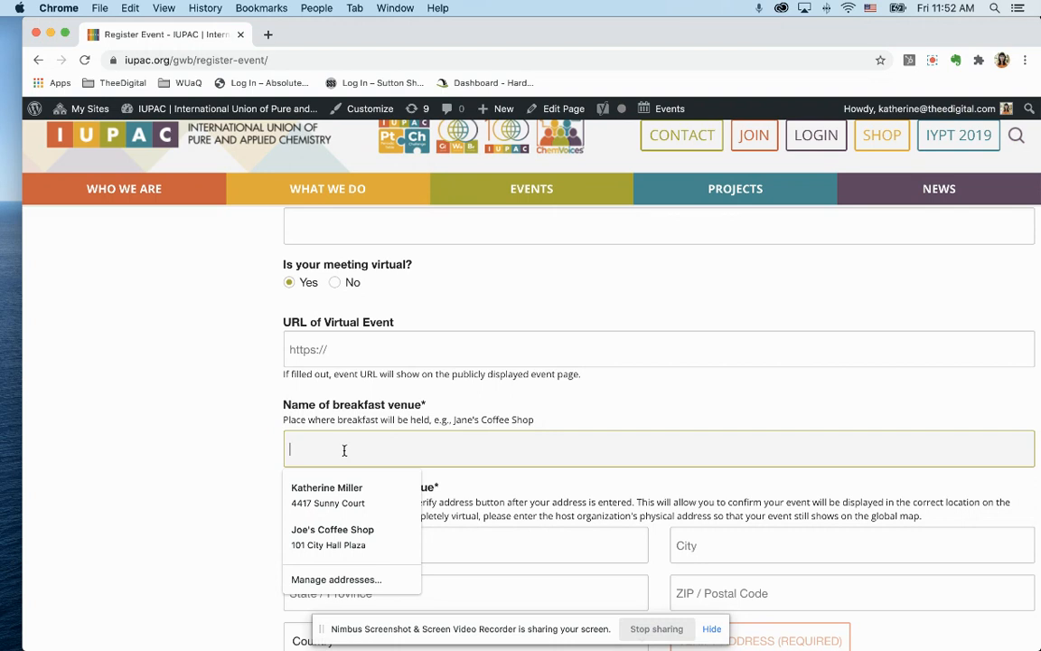
click(181, 451)
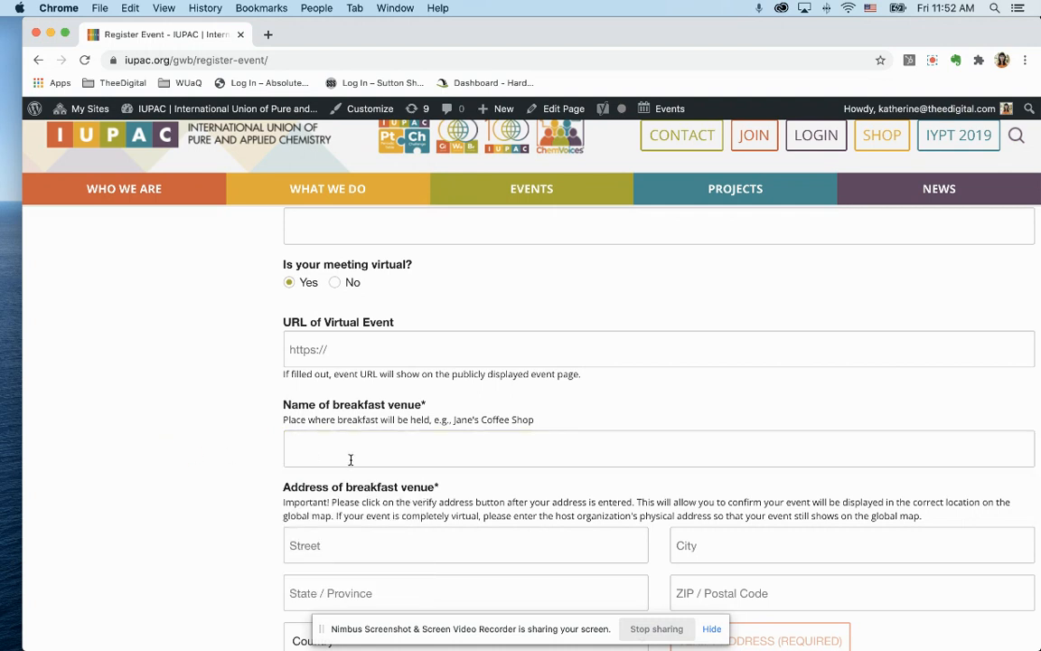
click(350, 461)
click(213, 426)
click(325, 457)
text(Zoom Virtual Meeting)
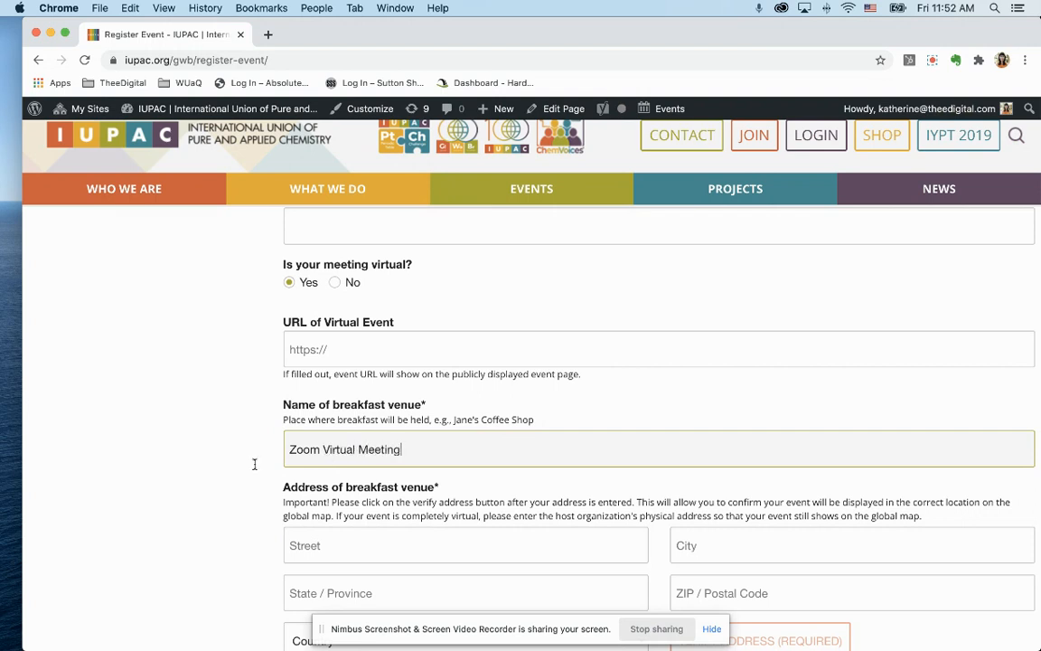
scroll(159, 440, down, 5)
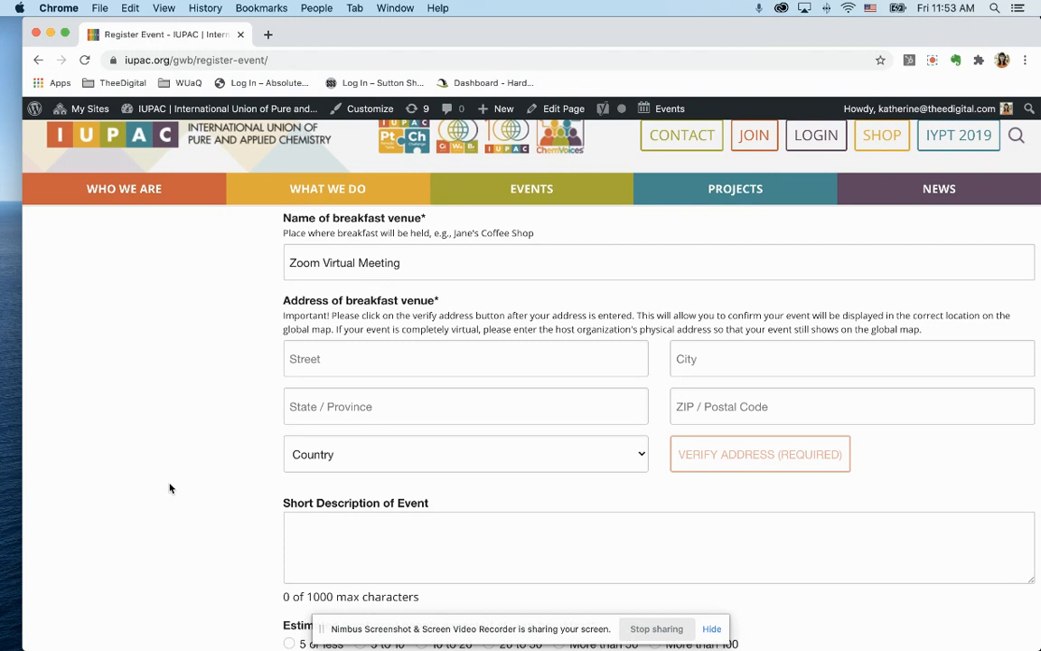
Autofill the venue street, city, state, ZIP and country from the first saved address.
click(323, 358)
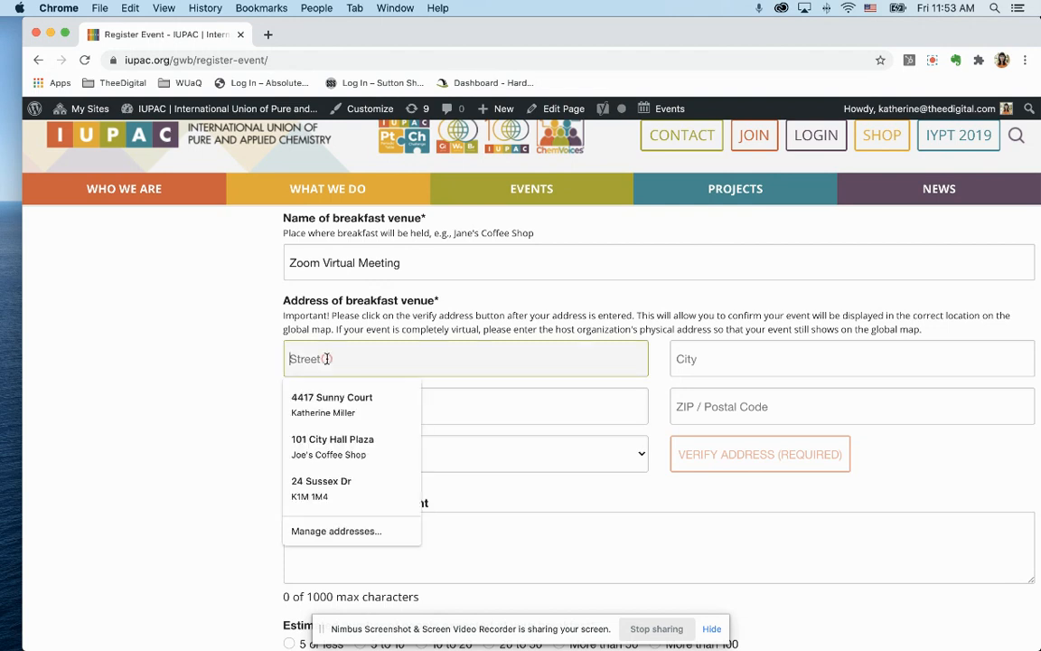
click(346, 414)
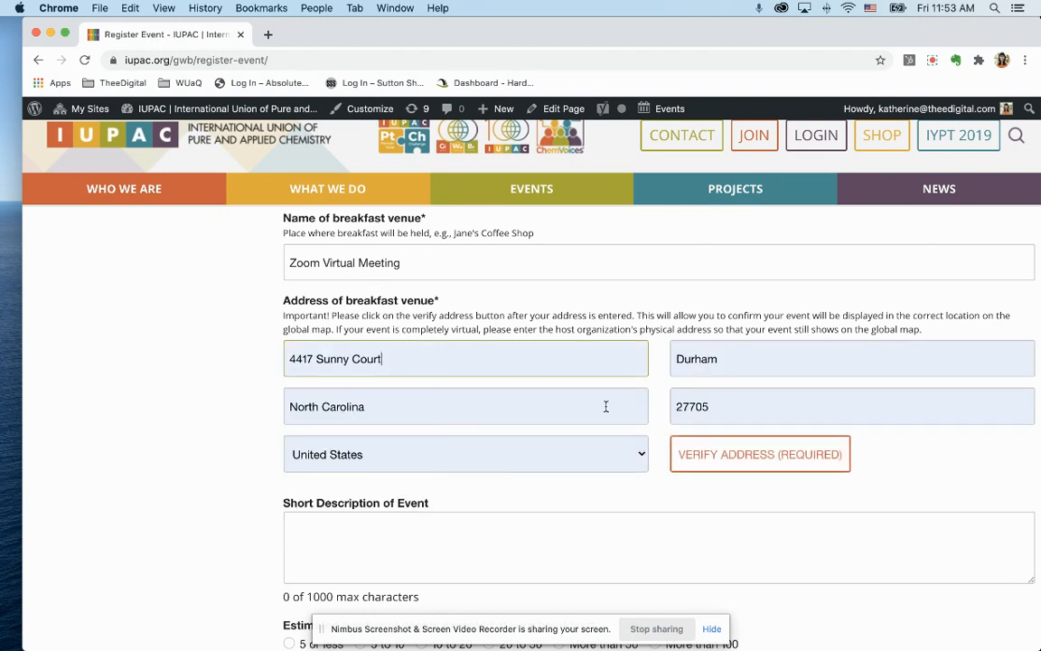
Verify the venue address and report 'It couldn't find my address' to reveal coordinate fields.
click(735, 459)
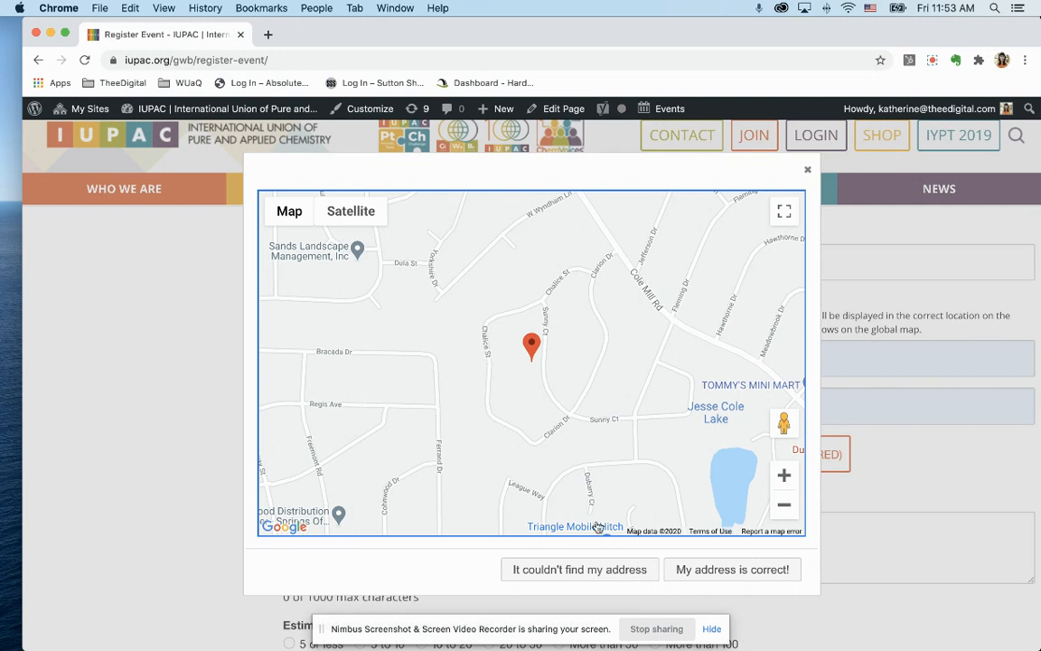
click(582, 573)
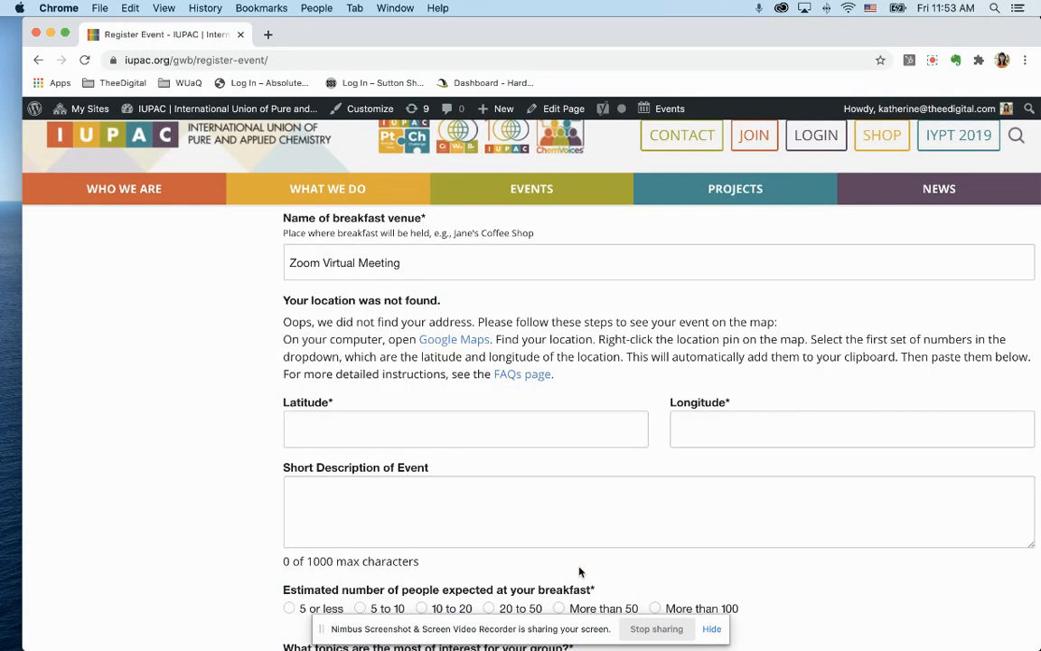
Look up TheeDigital in Google Maps and copy its pin coordinates 35.89209, -78.62832.
click(441, 340)
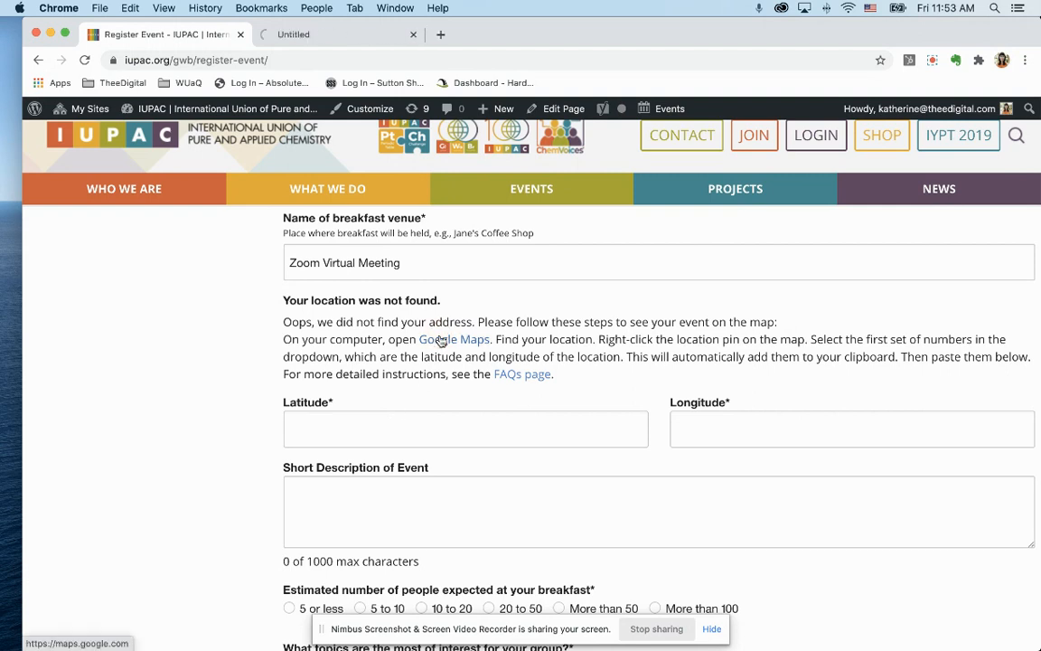
click(333, 36)
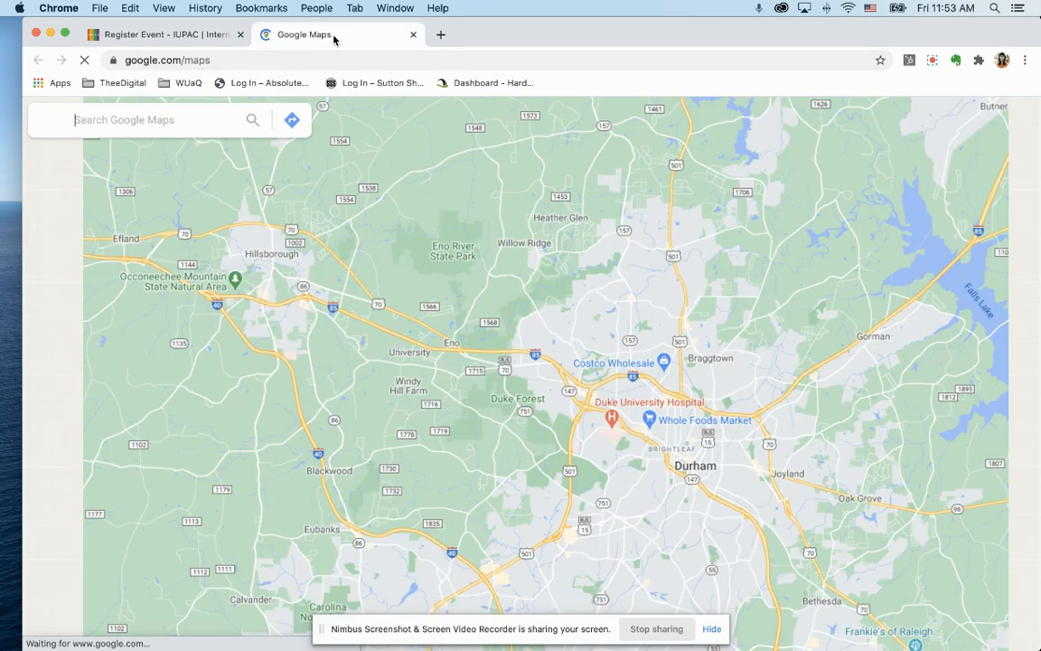
click(164, 124)
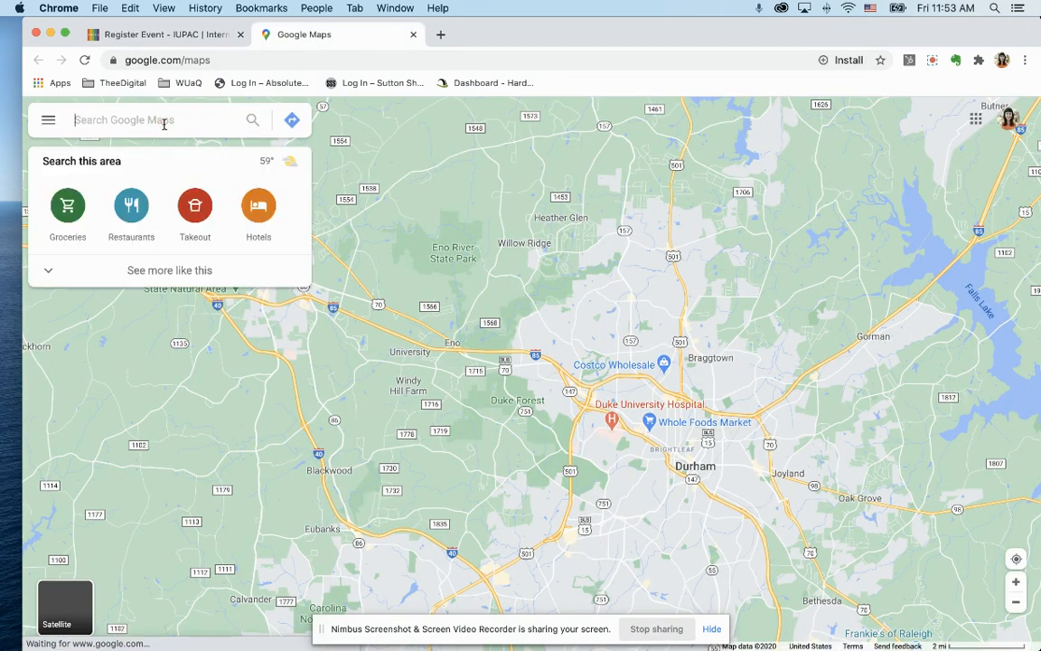
text(TheeDigital)
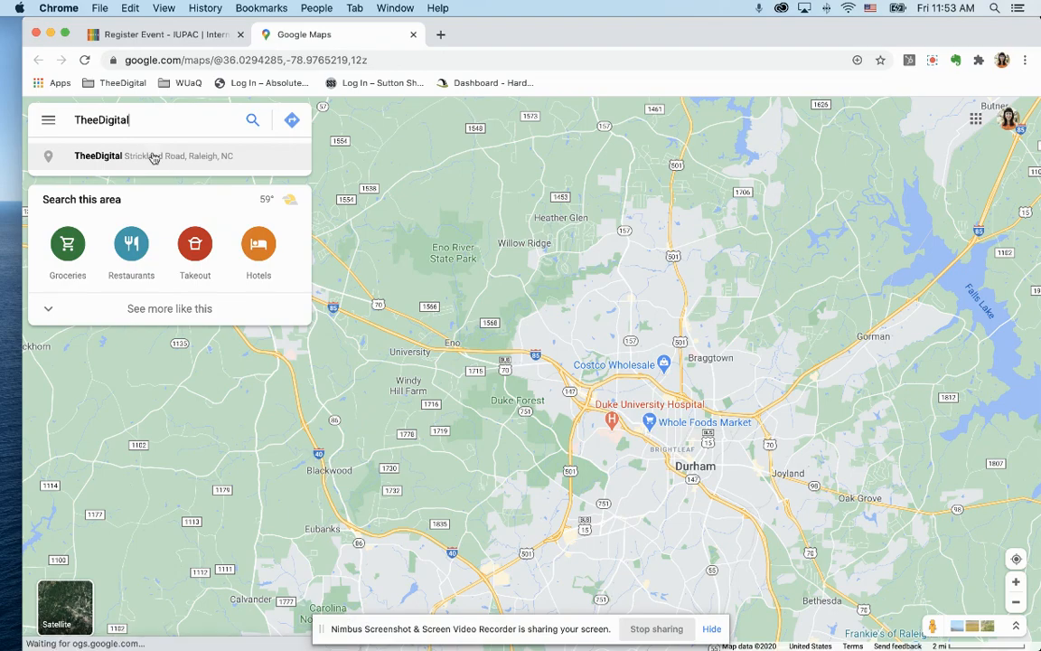
click(154, 157)
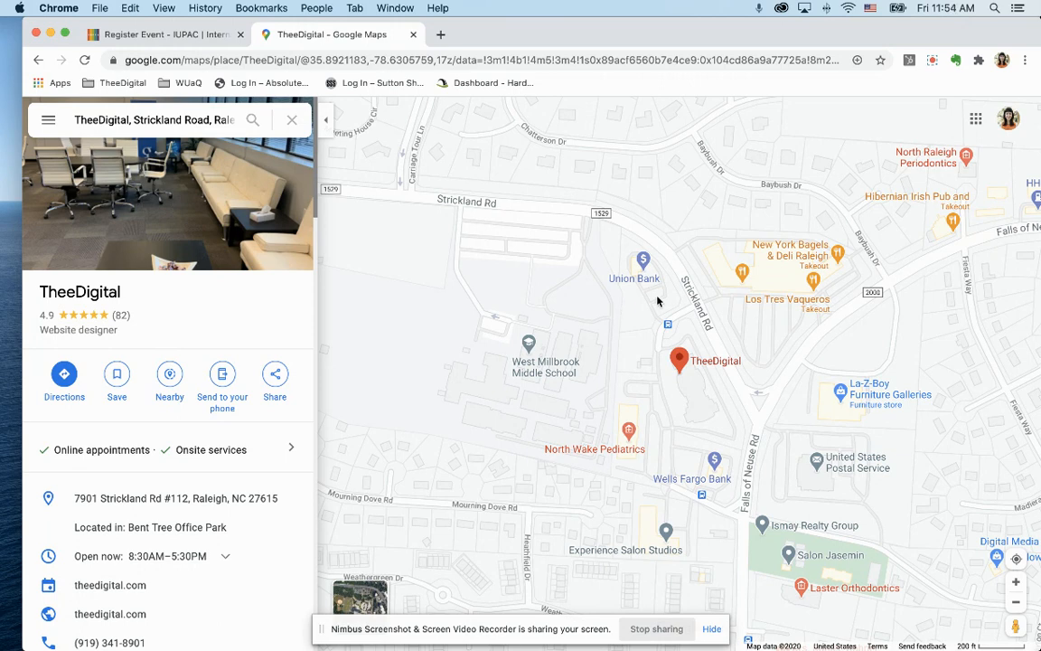
right_click(685, 382)
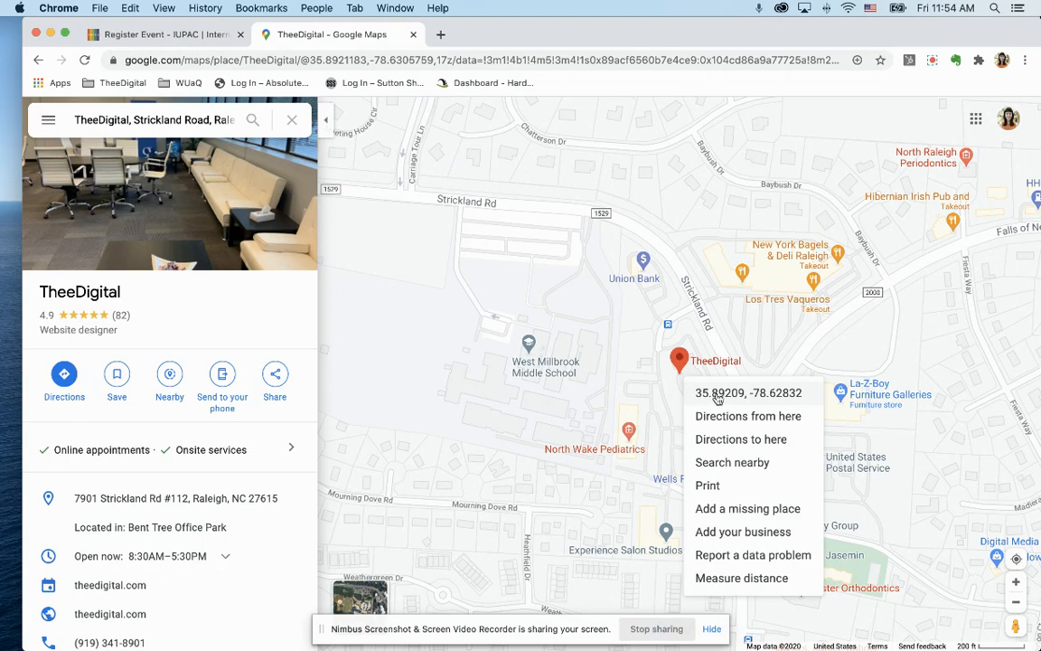
click(716, 395)
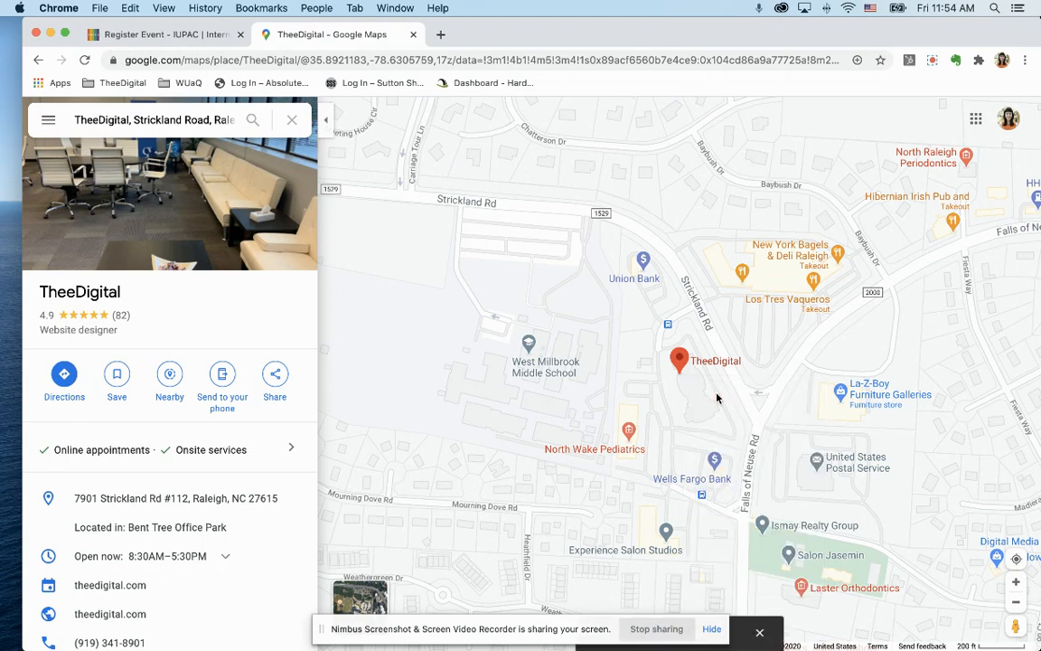
Enter Latitude 35.89209220503648 and Longitude -78.62831752920833 from the copied coordinates.
click(191, 36)
click(407, 430)
text(35.89209220503648, -78.62831752920833)
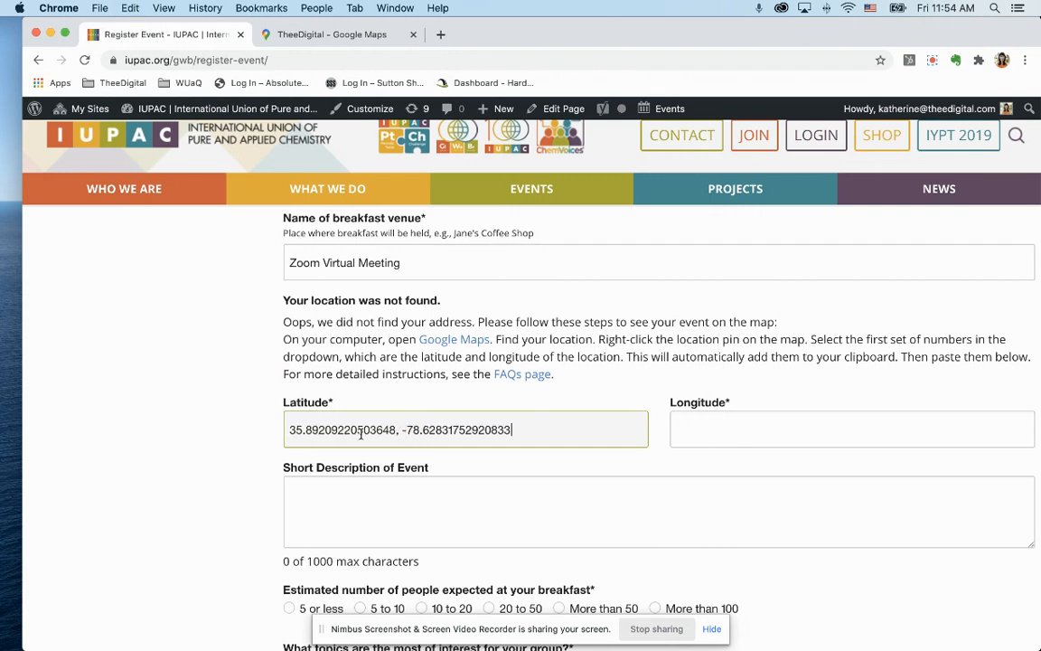
drag(403, 428, 563, 442)
key(super+x)
key(BackSpace)
key(BackSpace)
click(754, 421)
key(super+v)
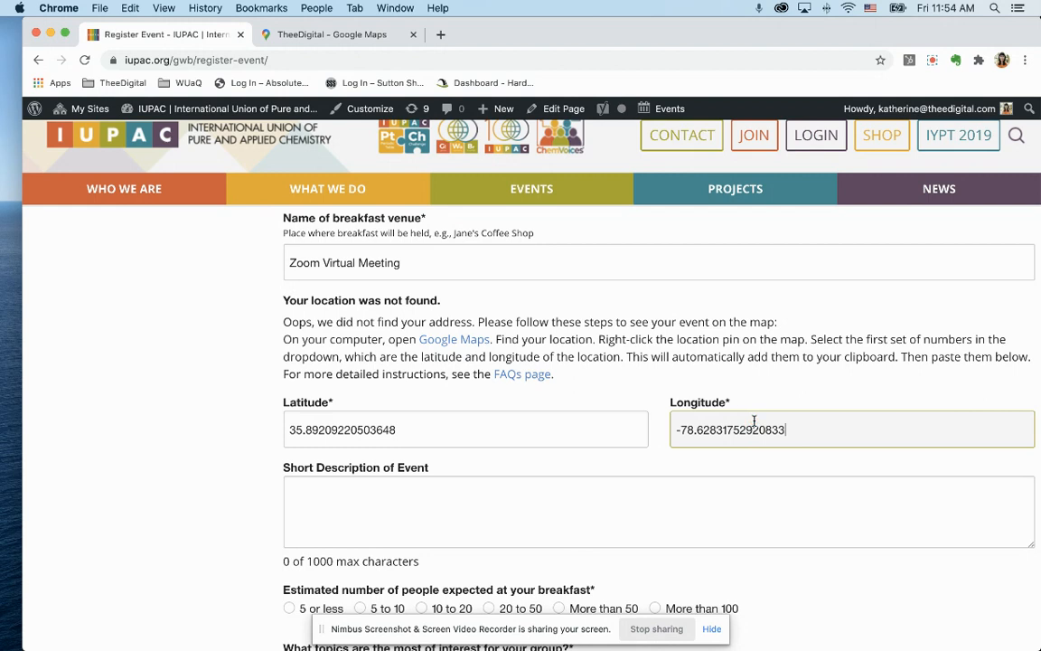
click(218, 441)
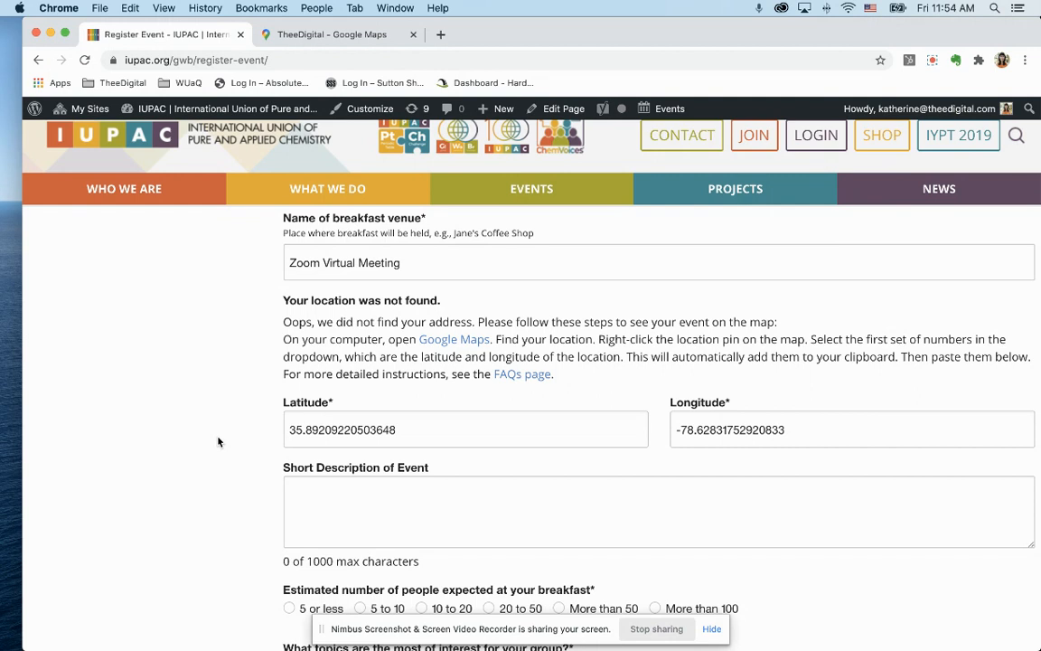
scroll(220, 438, down, 1)
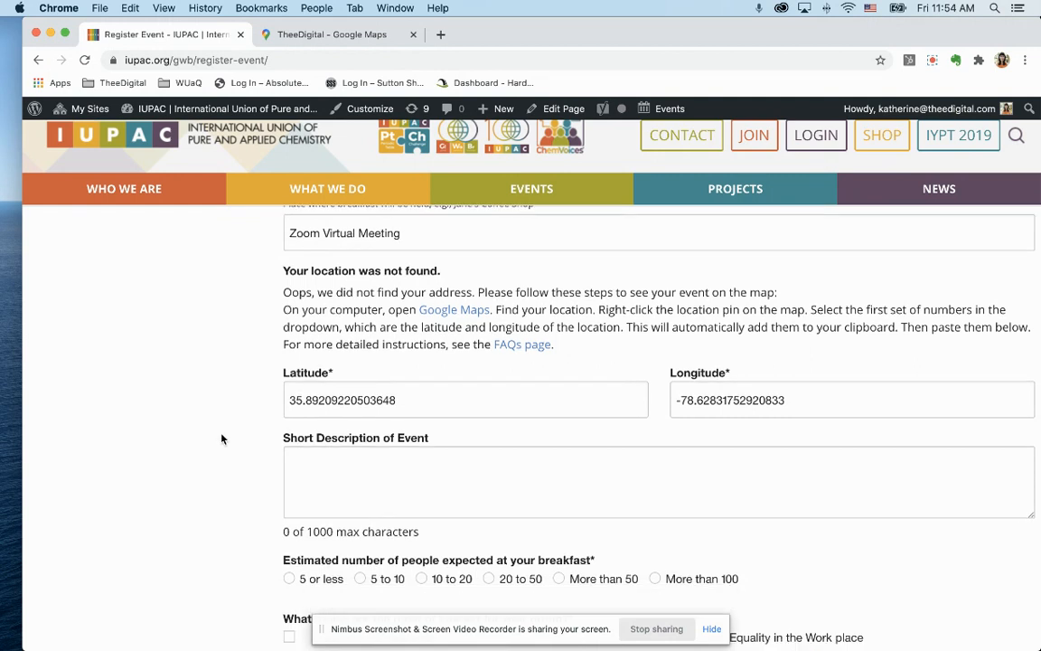
Add 'This is a description', attendance 5 or less, and Leadership Development and Building Professional Networks topics.
click(363, 418)
scroll(204, 464, down, 3)
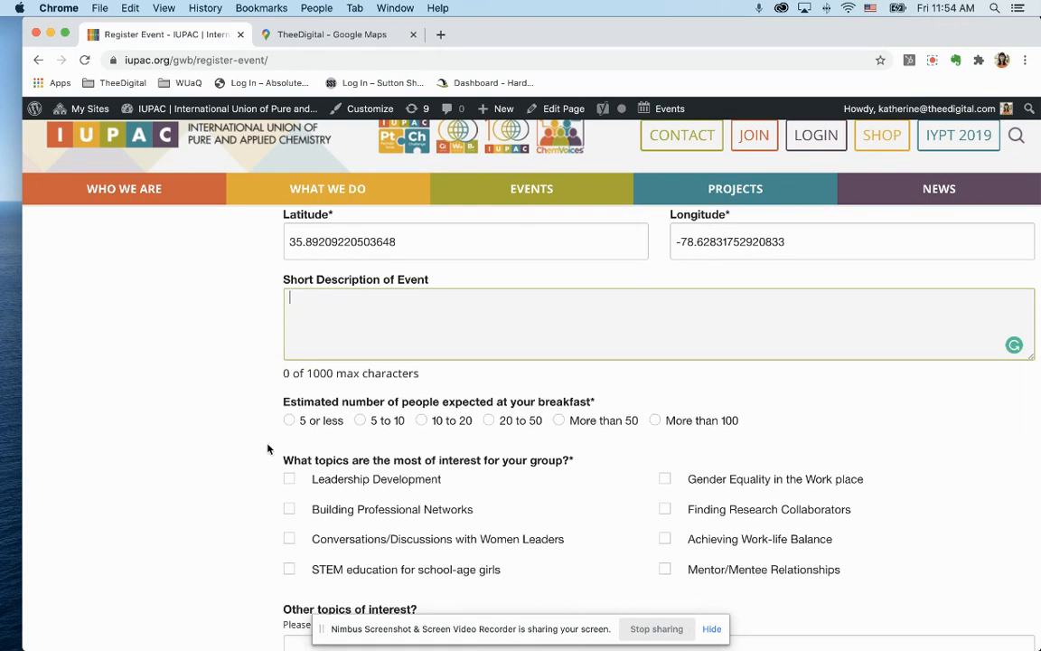
scroll(288, 379, down, 1)
click(289, 359)
text(This is )
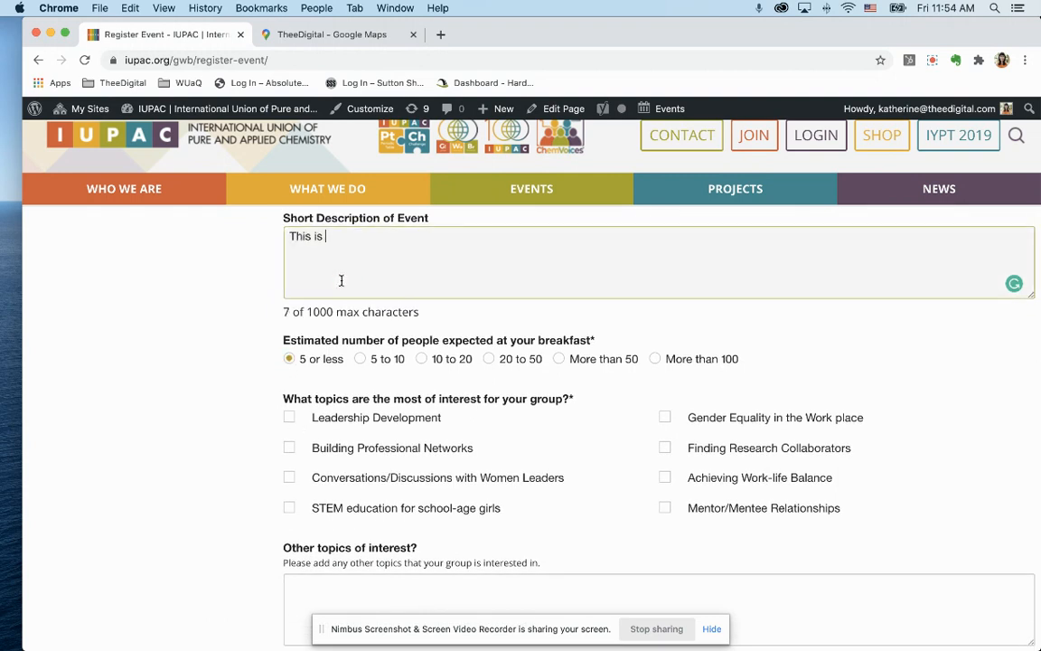
text(a description)
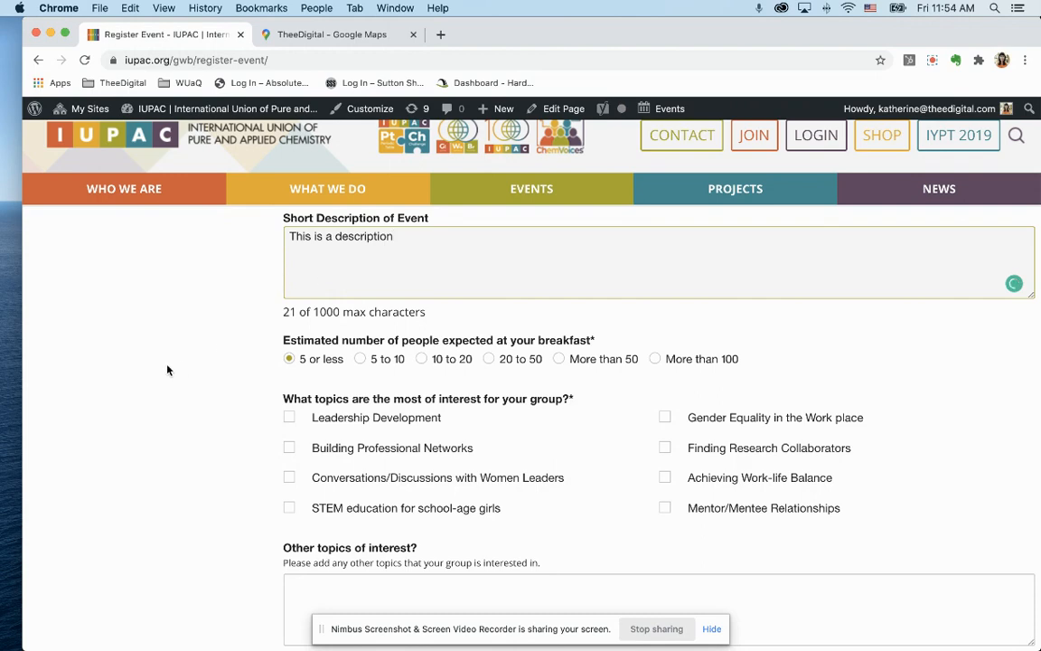
scroll(150, 327, down, 2)
click(289, 297)
click(290, 326)
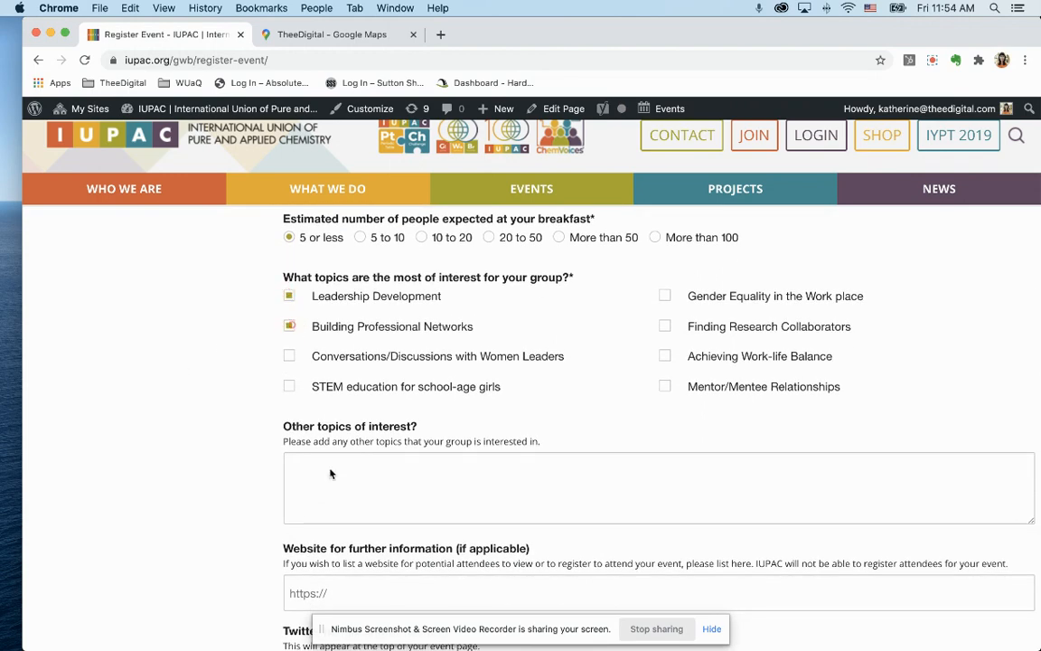
scroll(312, 506, down, 2)
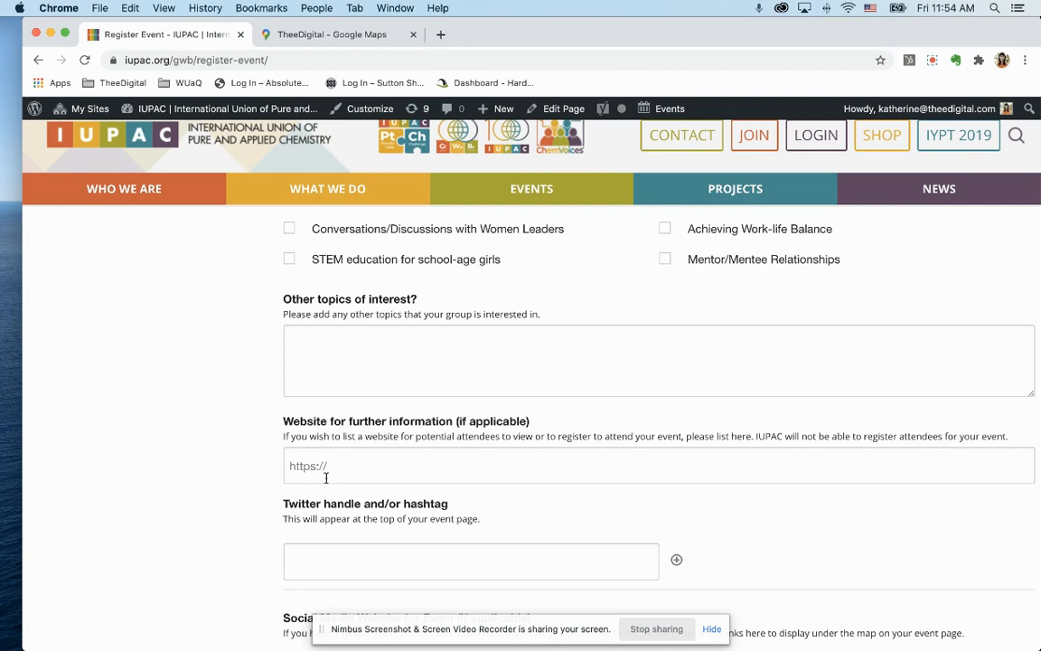
Submit the completed breakfast event registration form from the bottom of the page.
scroll(327, 480, down, 3)
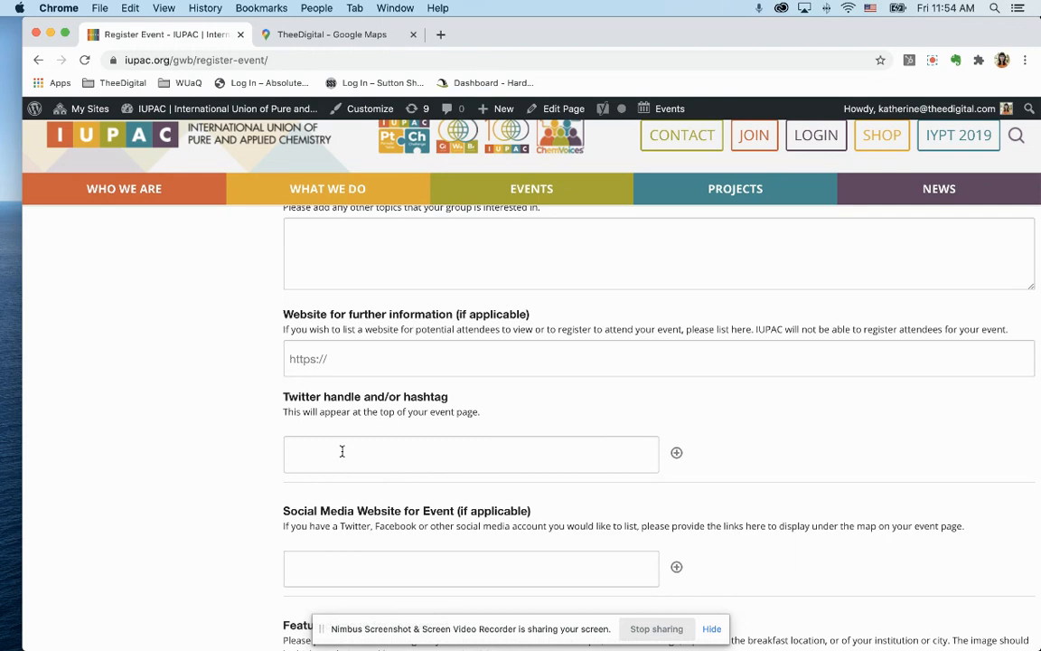
scroll(342, 451, down, 6)
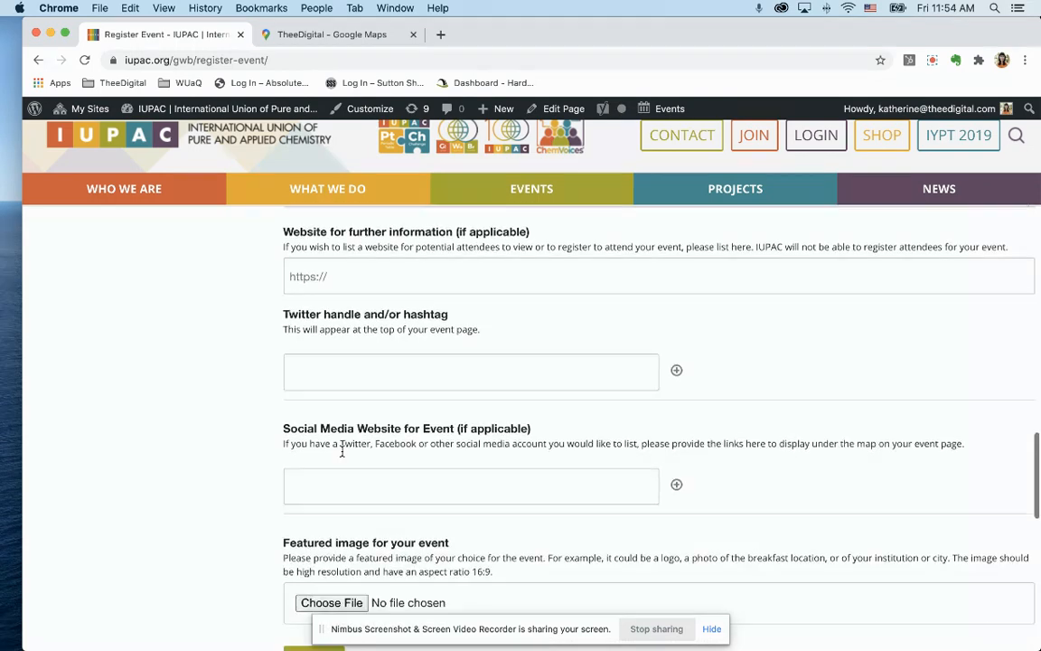
scroll(342, 451, down, 1)
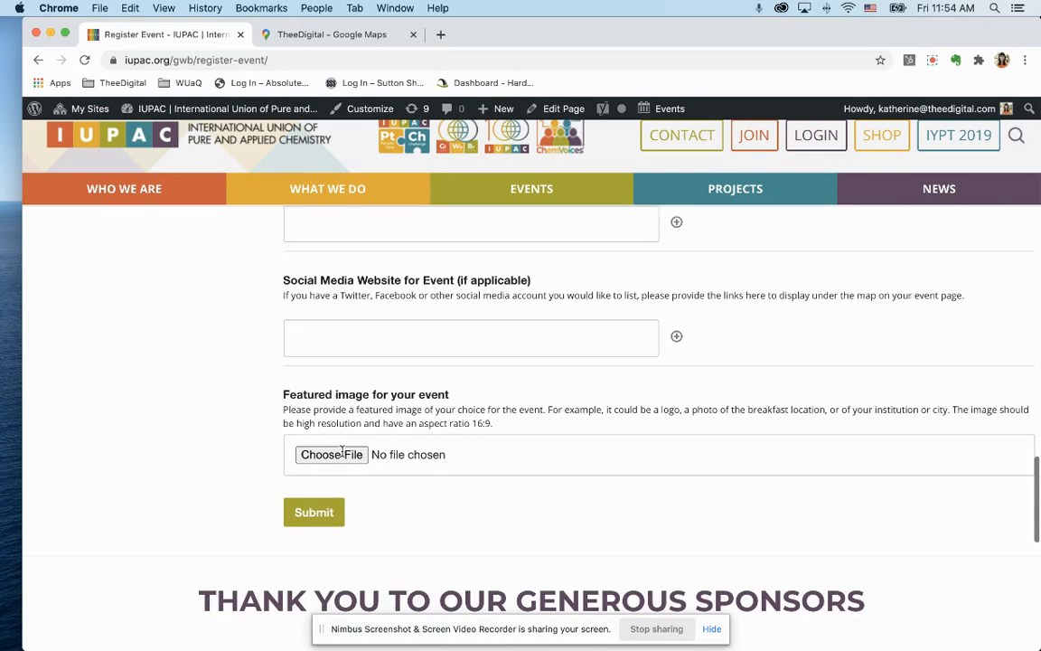
click(316, 513)
scroll(209, 491, down, 3)
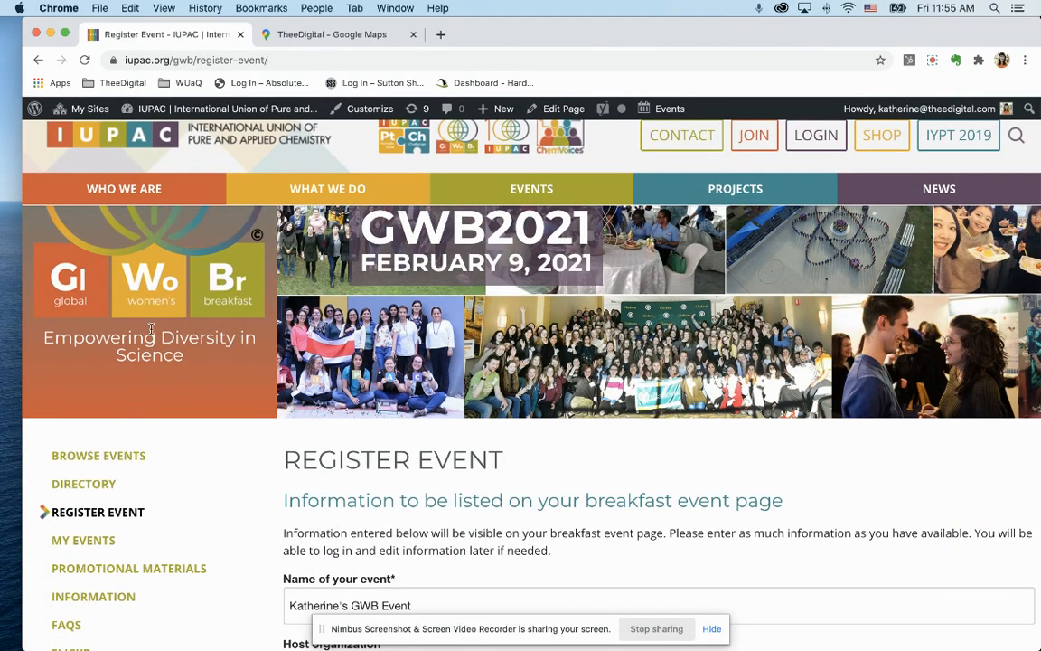